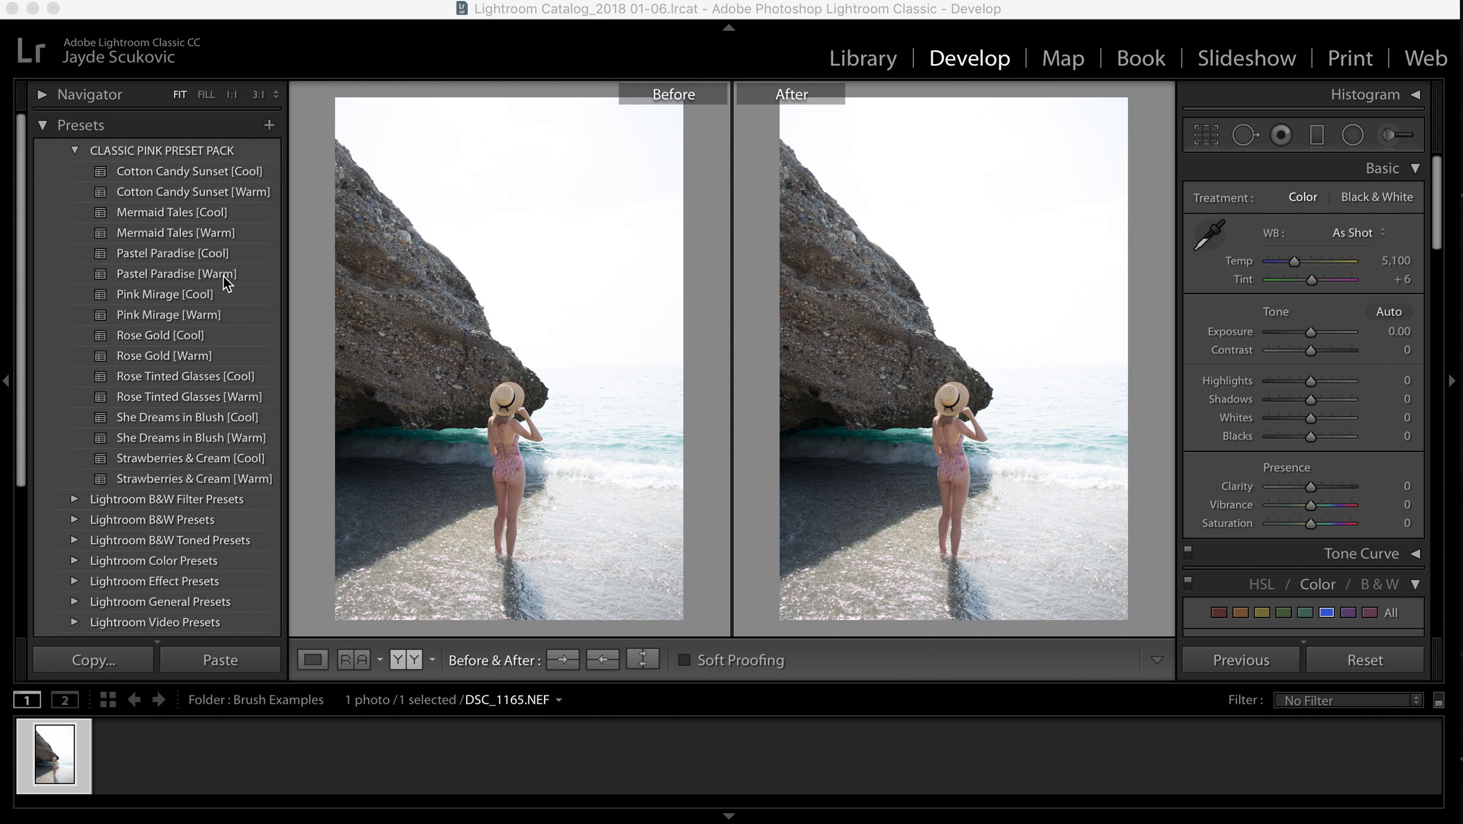
Step: Apply the Mermaid Tales [Warm] preset to the beach photo and set the overall Exposure to −0.40
{"action": "left_click", "coordinate": [182, 232]}
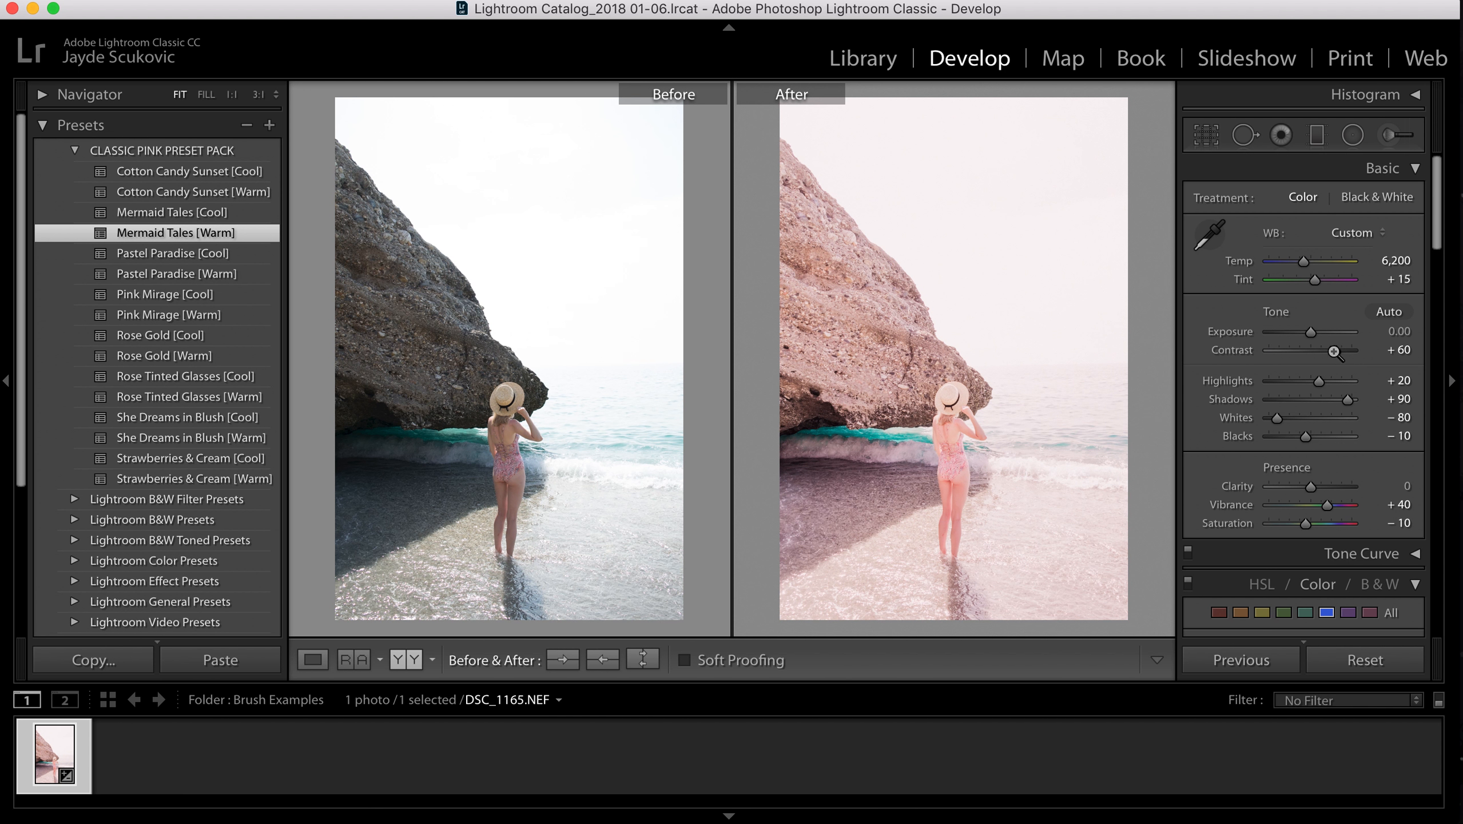
{"action": "left_click_drag", "start_coordinate": [1312, 330], "coordinate": [1307, 332]}
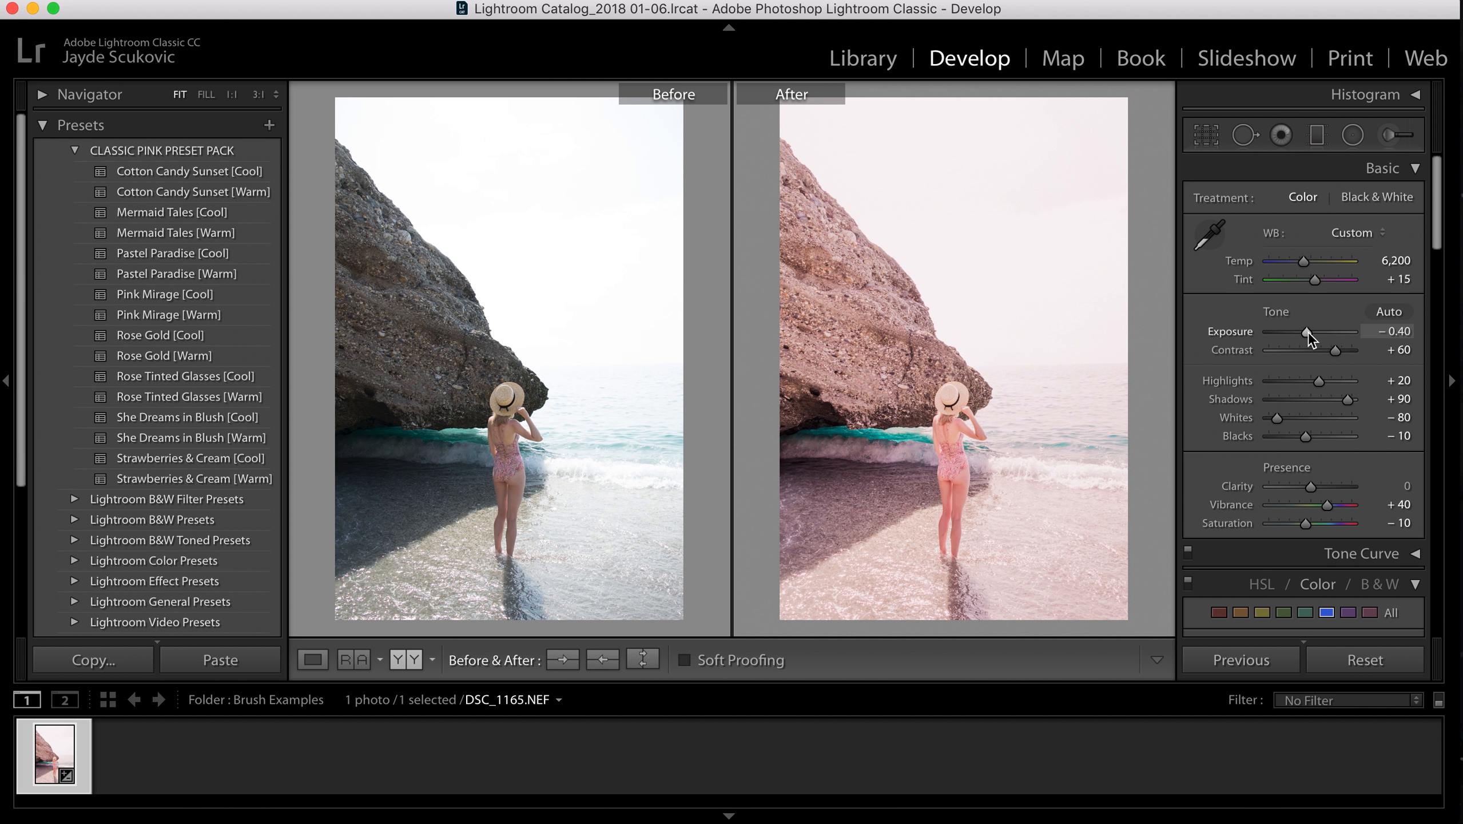
Step: Set the photo's white balance to Temp 5,800 and Tint +10
{"action": "scroll", "coordinate": [1307, 331], "scroll_direction": "down", "scroll_amount": 1}
{"action": "left_click", "coordinate": [1398, 259]}
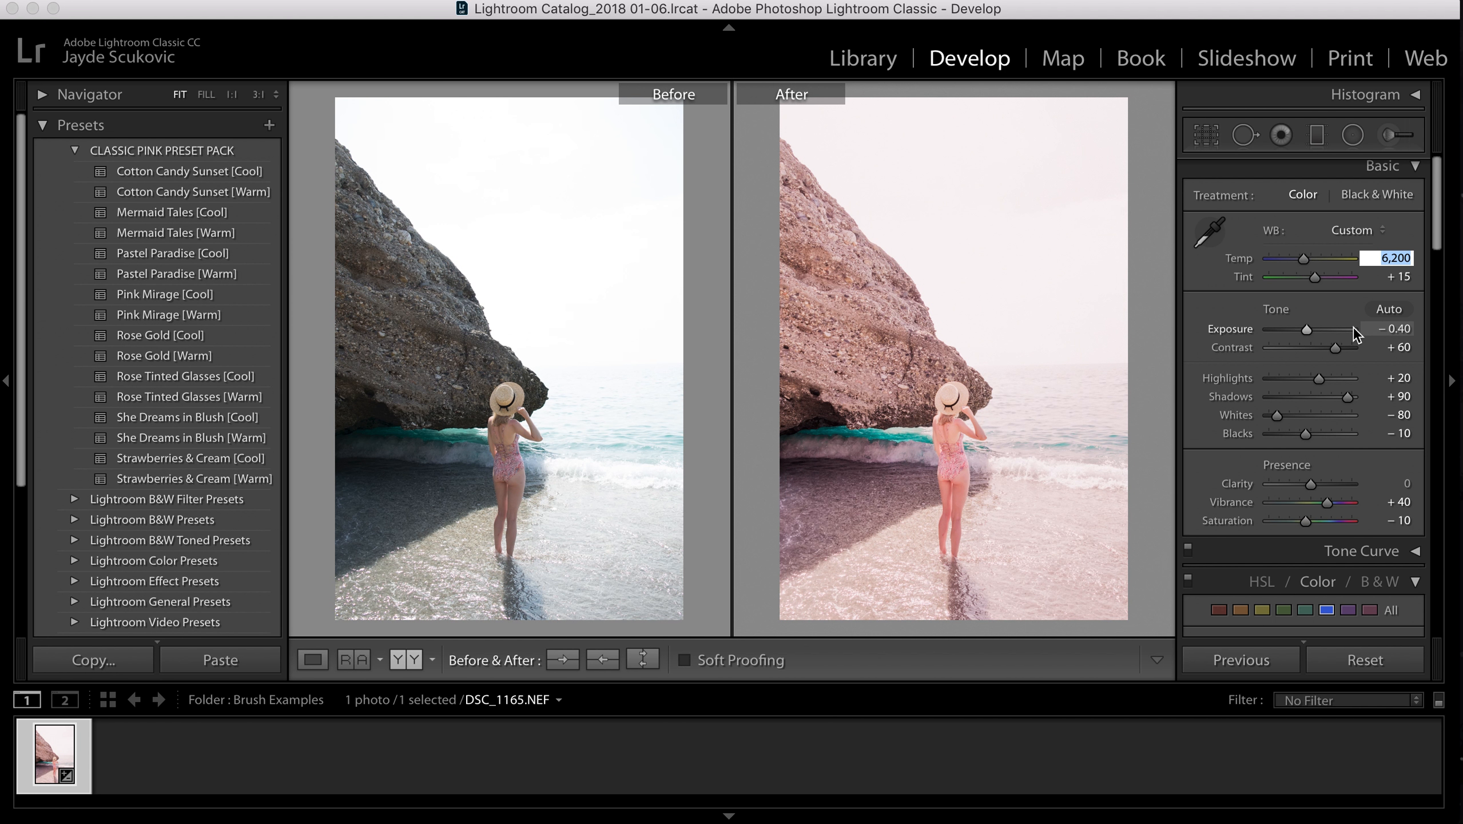
{"action": "type", "text": "5800"}
{"action": "key", "text": "Return"}
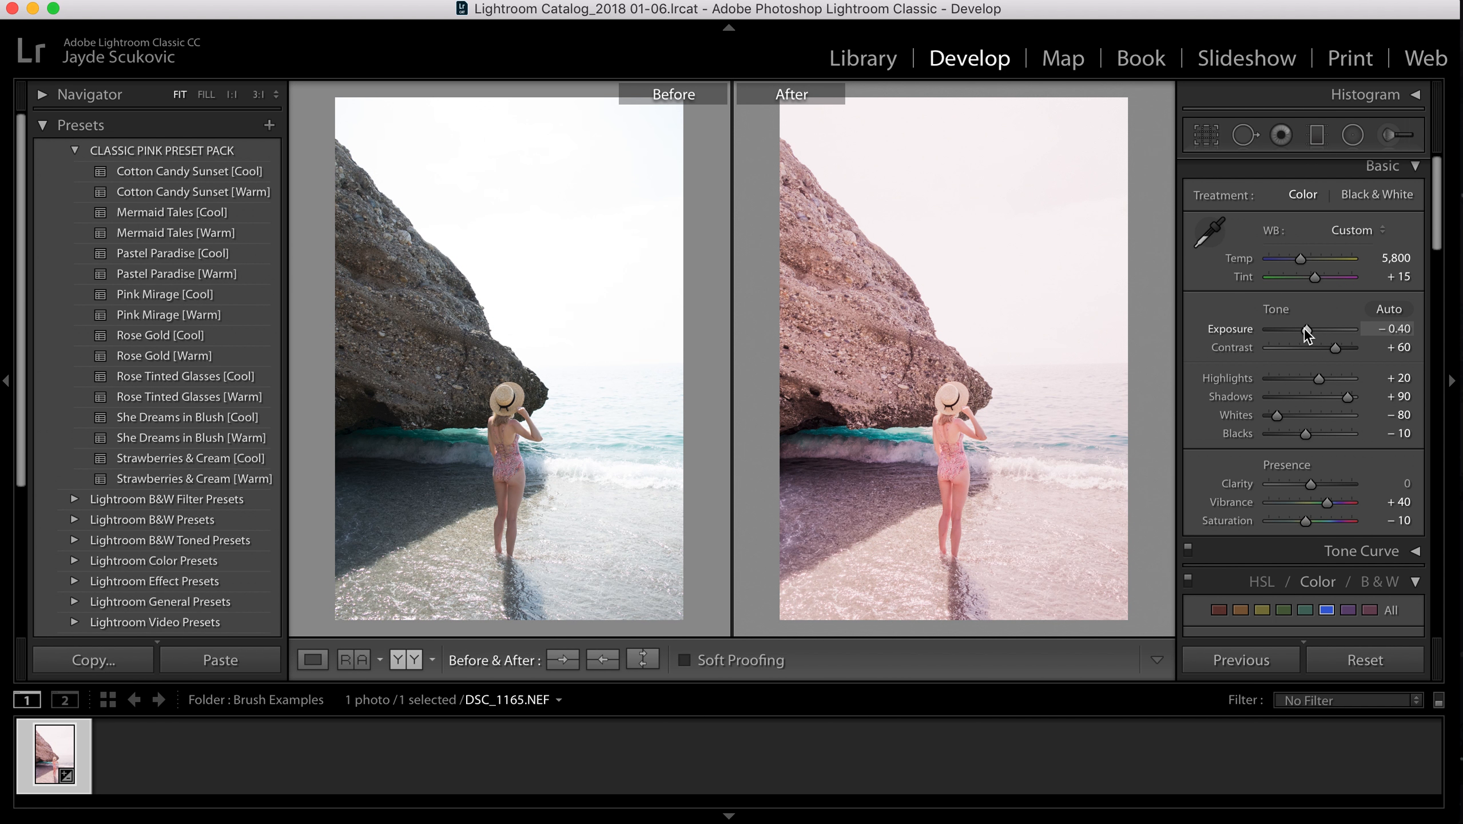
{"action": "left_click", "coordinate": [1393, 276]}
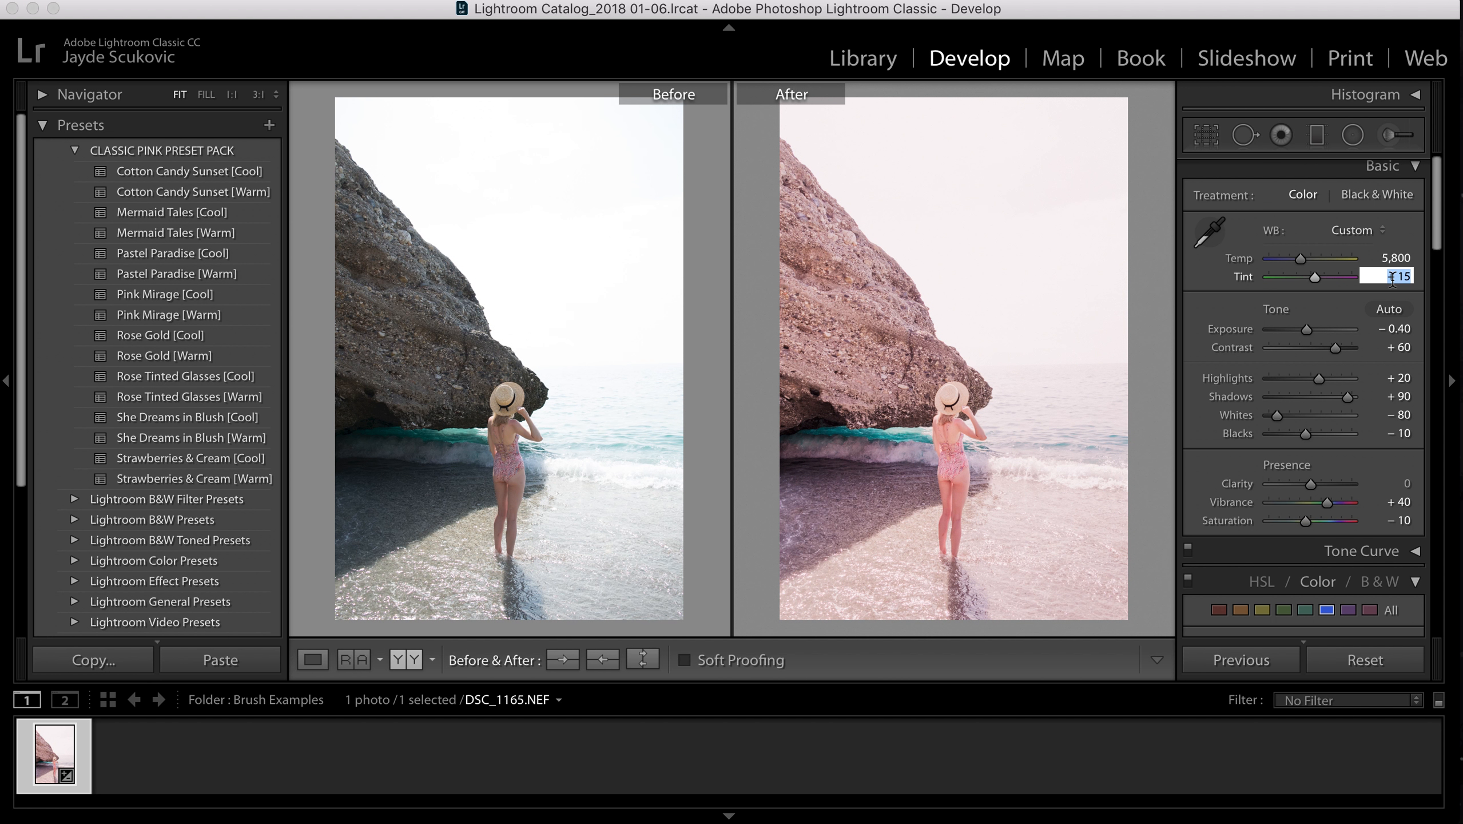
{"action": "type", "text": "10"}
{"action": "key", "text": "Return"}
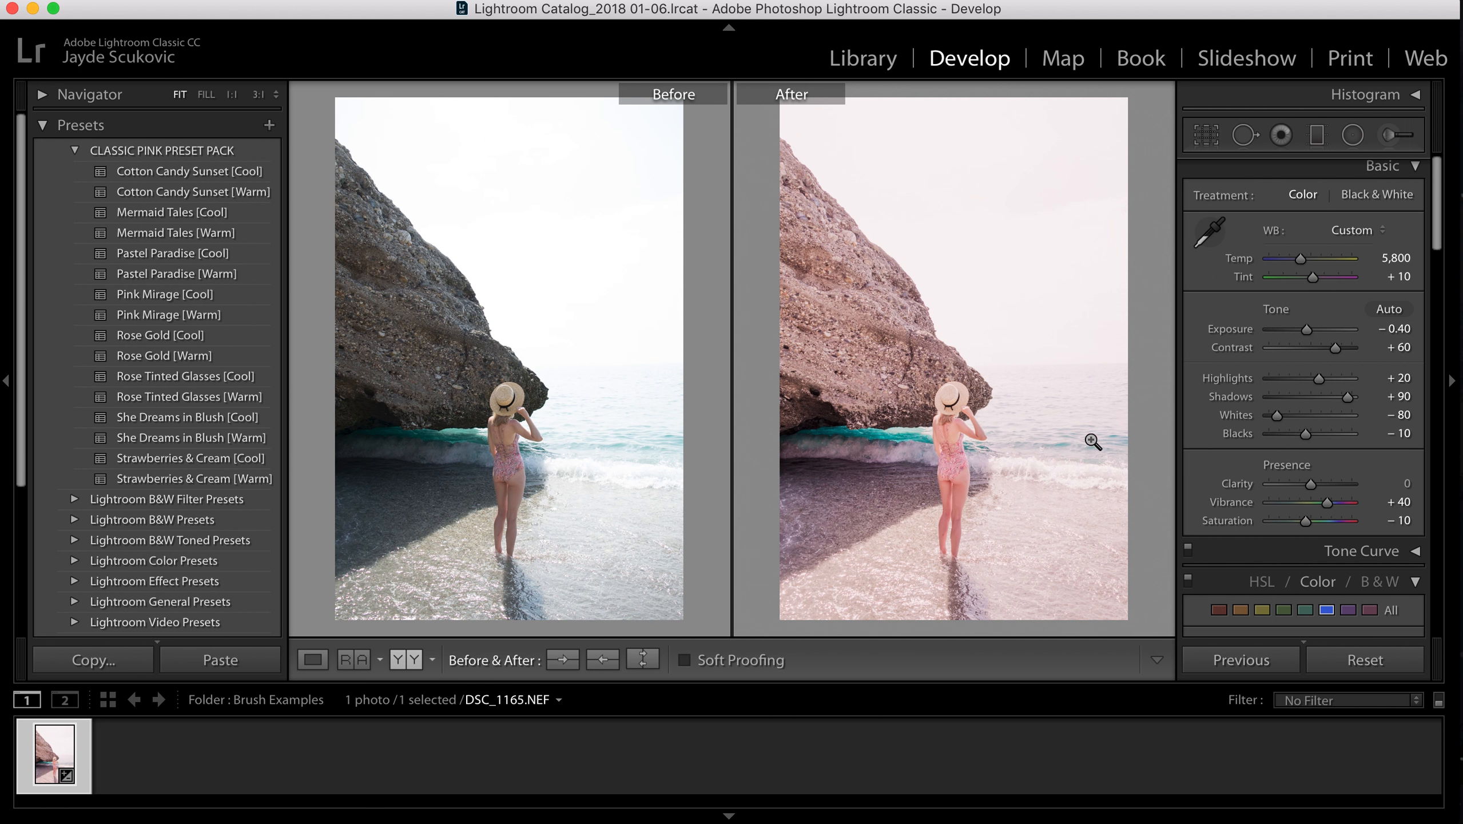
Step: Activate the Adjustment Brush and load the Turquoise Waters Magic Brush effect preset
{"action": "left_click", "coordinate": [1393, 137]}
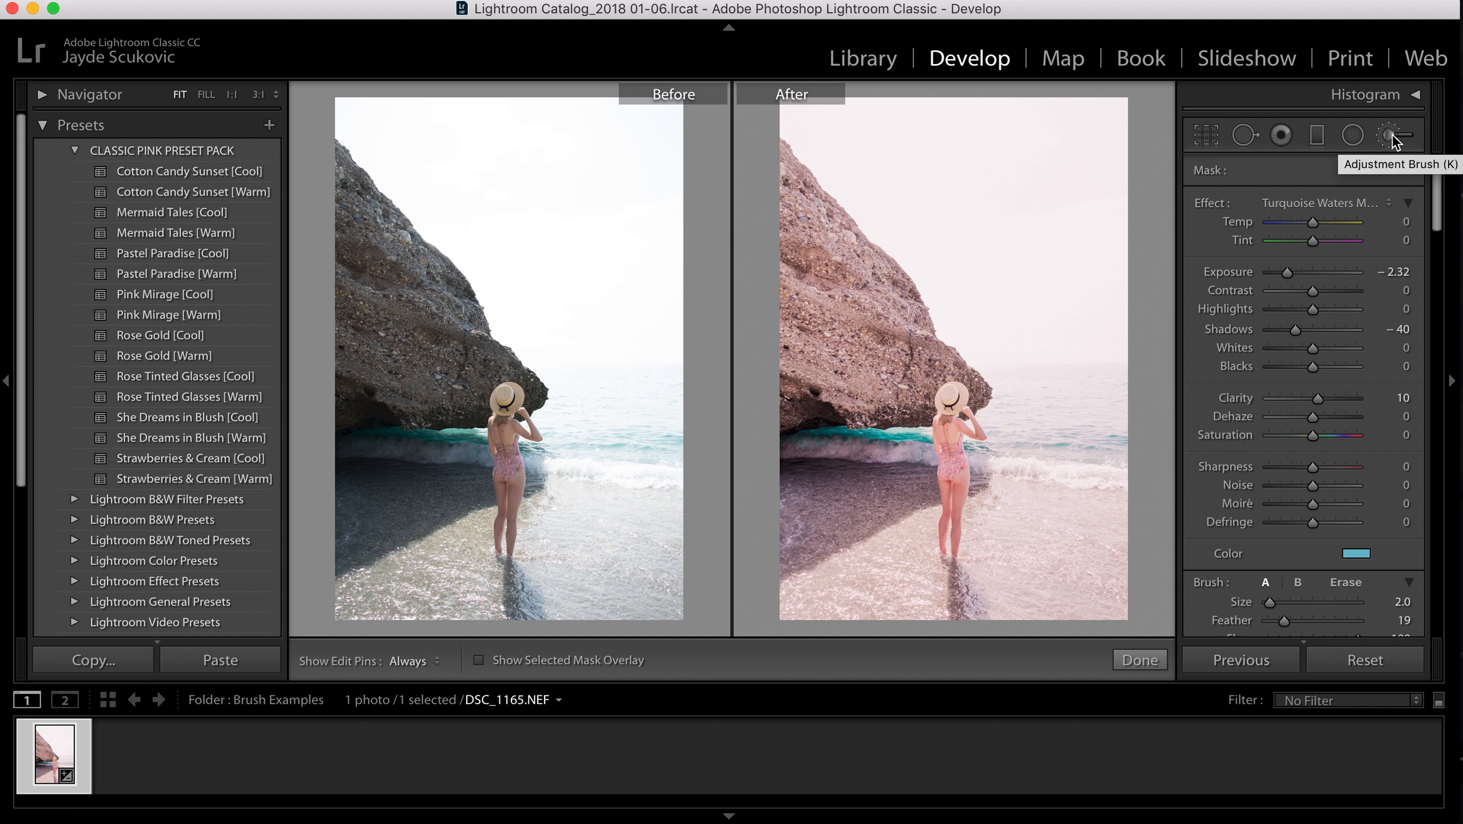
{"action": "left_click", "coordinate": [1388, 204]}
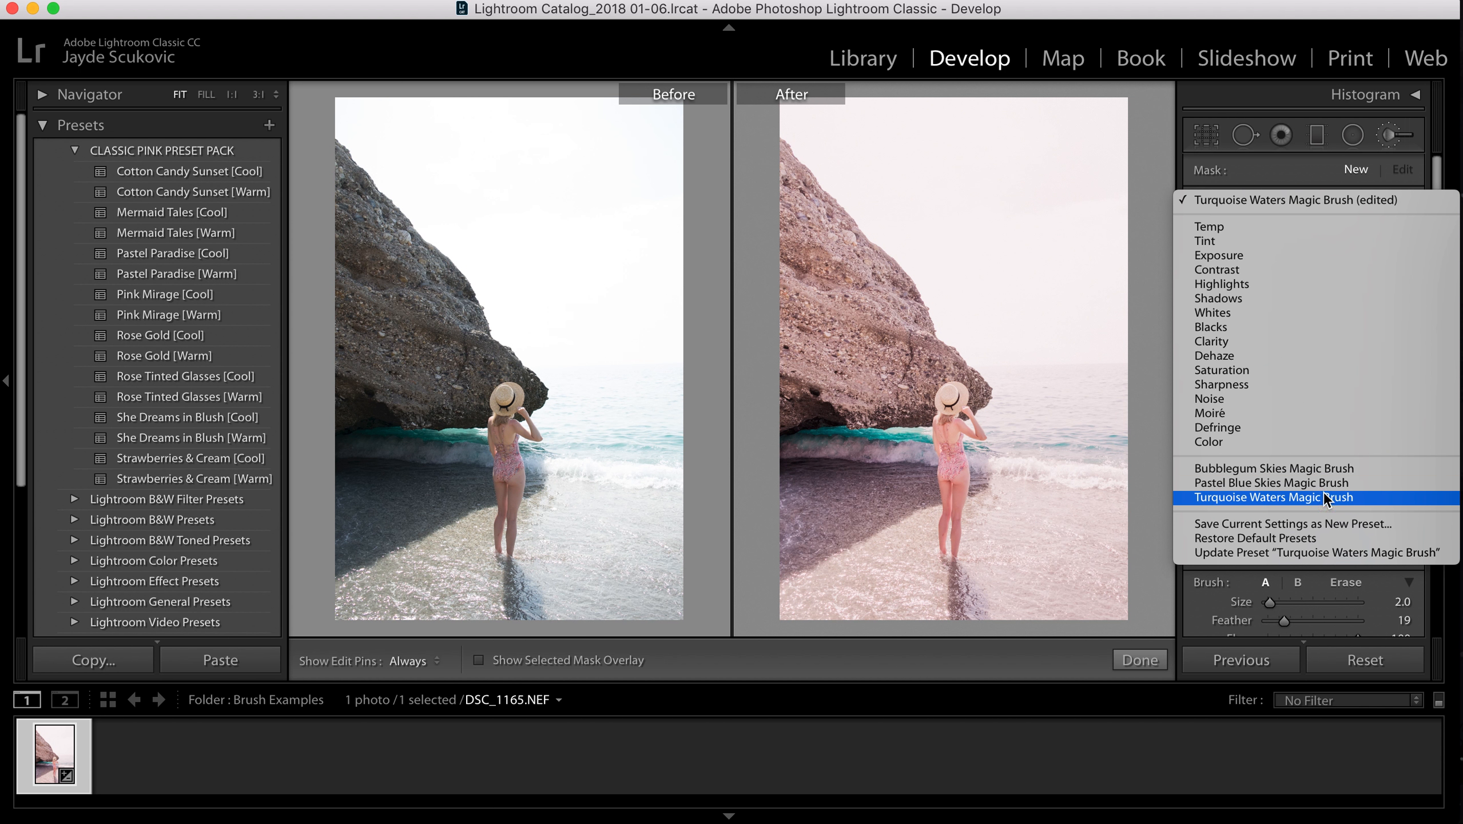
{"action": "left_click", "coordinate": [1304, 166]}
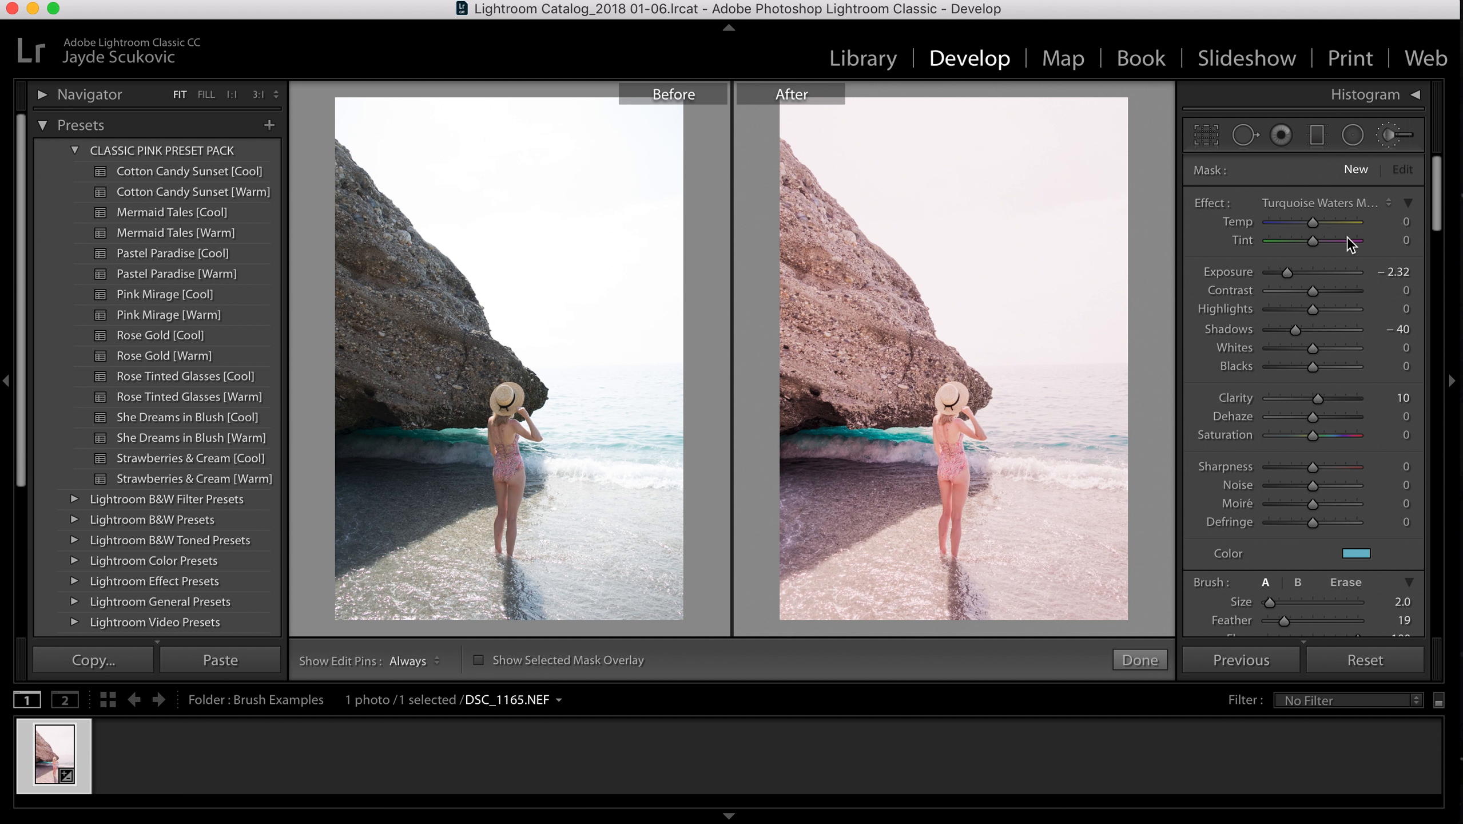
{"action": "left_click", "coordinate": [1360, 203]}
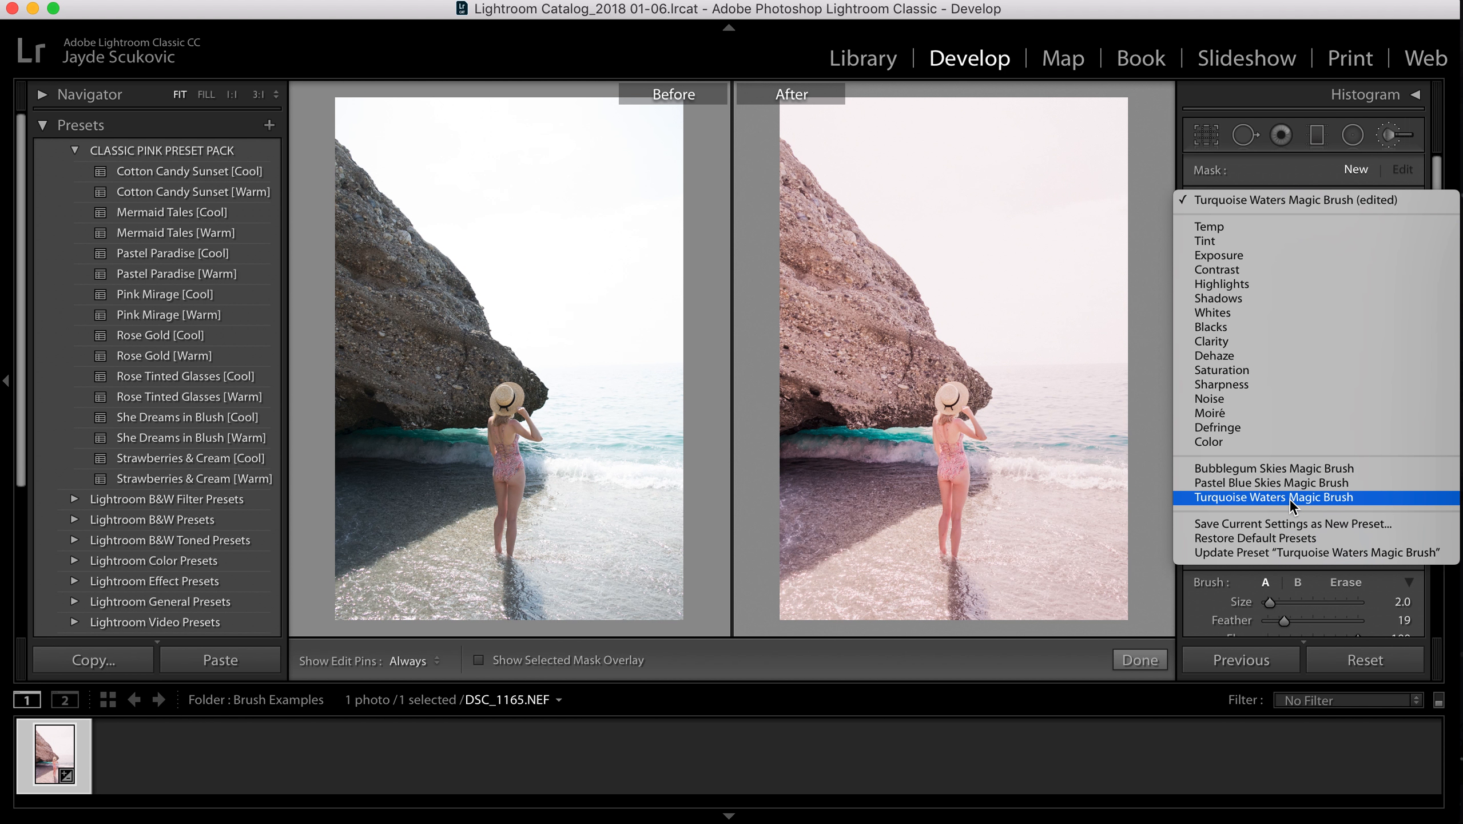
{"action": "left_click", "coordinate": [1323, 498]}
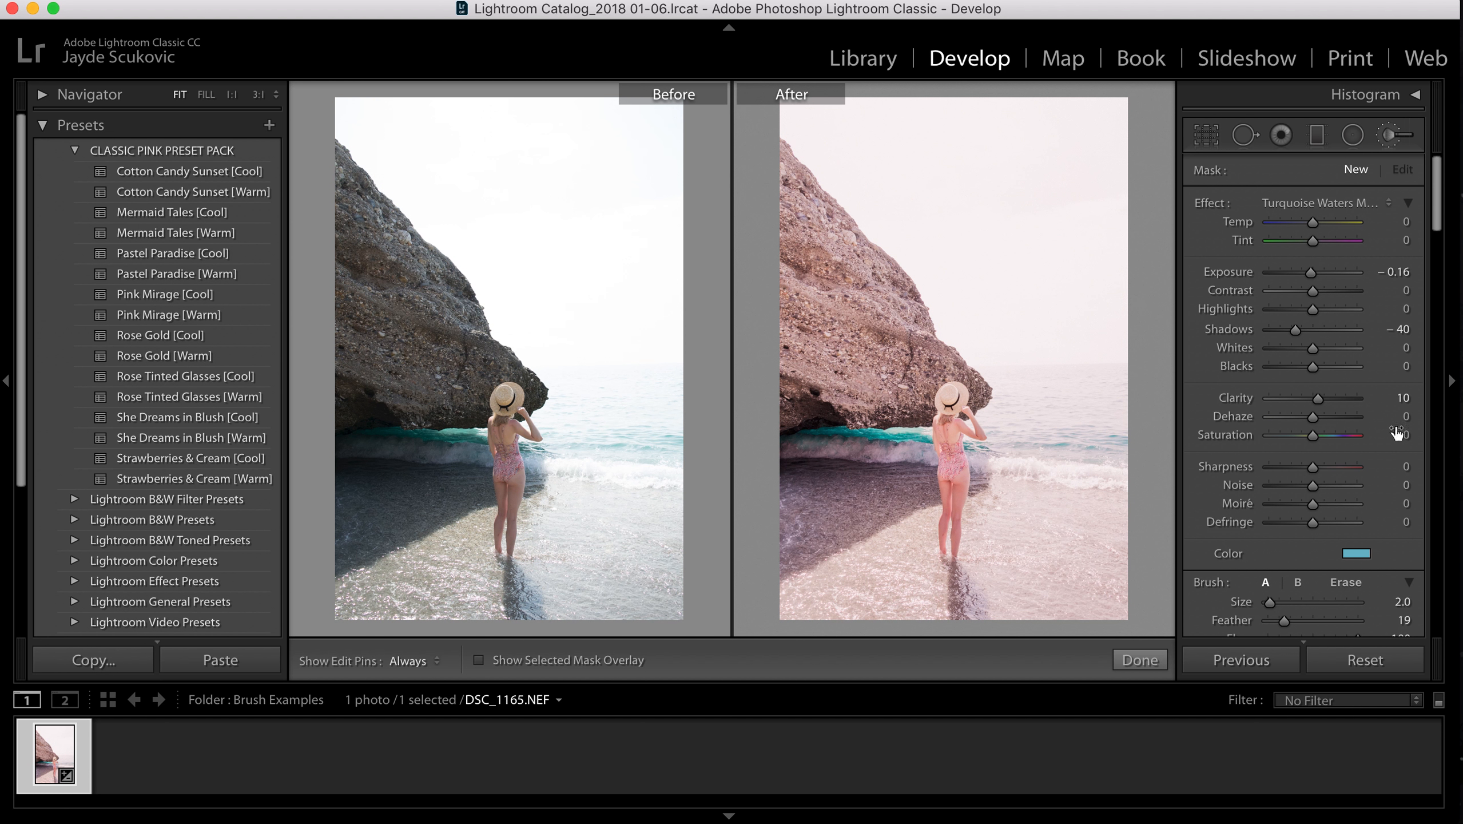
Step: Set the brush Size to 18.3 and Feather to 11, and turn on the selected mask overlay
{"action": "scroll", "coordinate": [1400, 512], "scroll_direction": "down", "scroll_amount": 4}
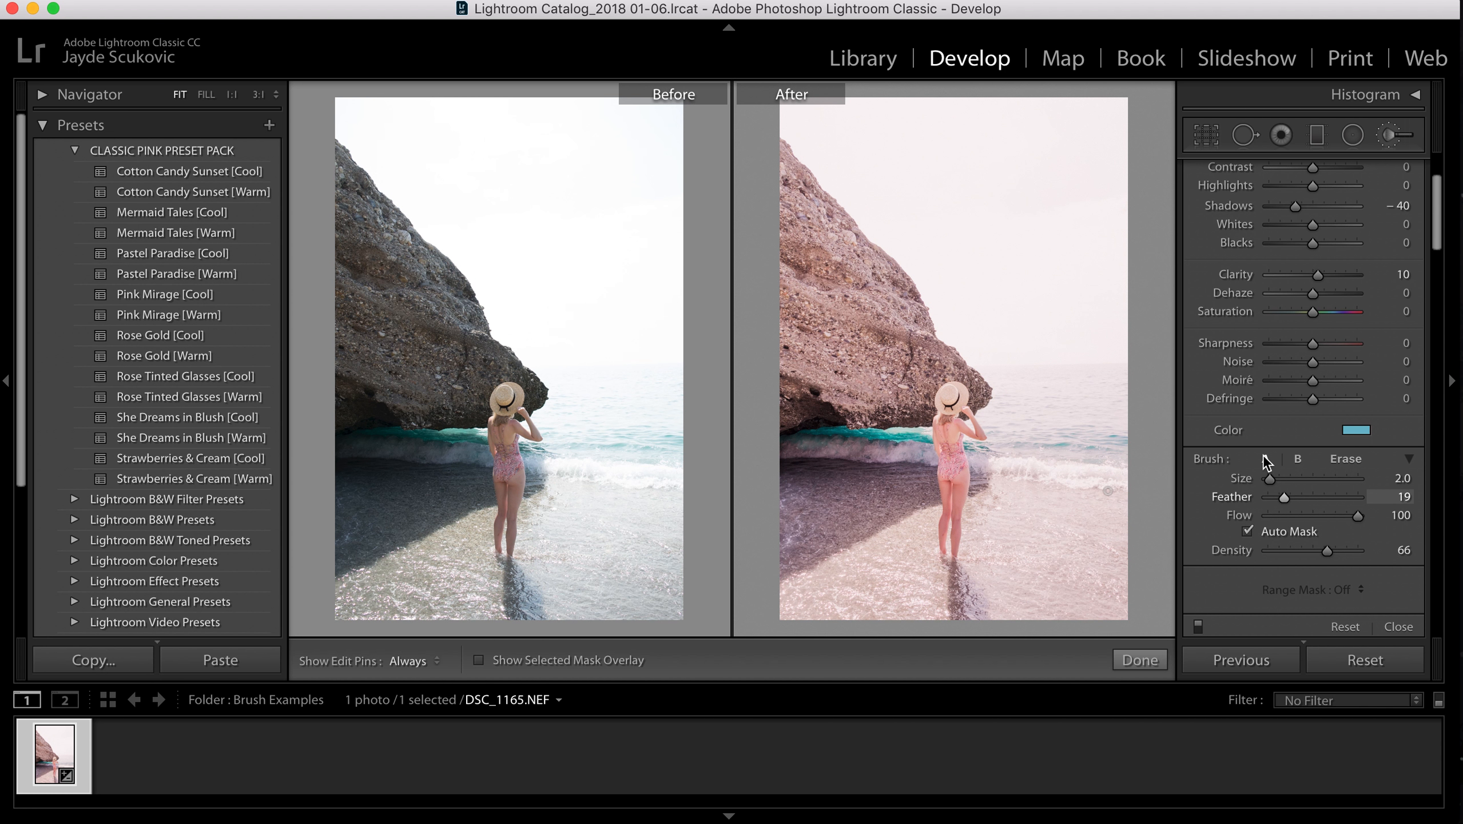
{"action": "mouse_move", "coordinate": [1269, 479]}
{"action": "left_mouse_down"}
{"action": "mouse_move", "coordinate": [1285, 481]}
{"action": "mouse_move", "coordinate": [1270, 497]}
{"action": "mouse_move", "coordinate": [1349, 500]}
{"action": "mouse_move", "coordinate": [1277, 499]}
{"action": "left_mouse_up"}
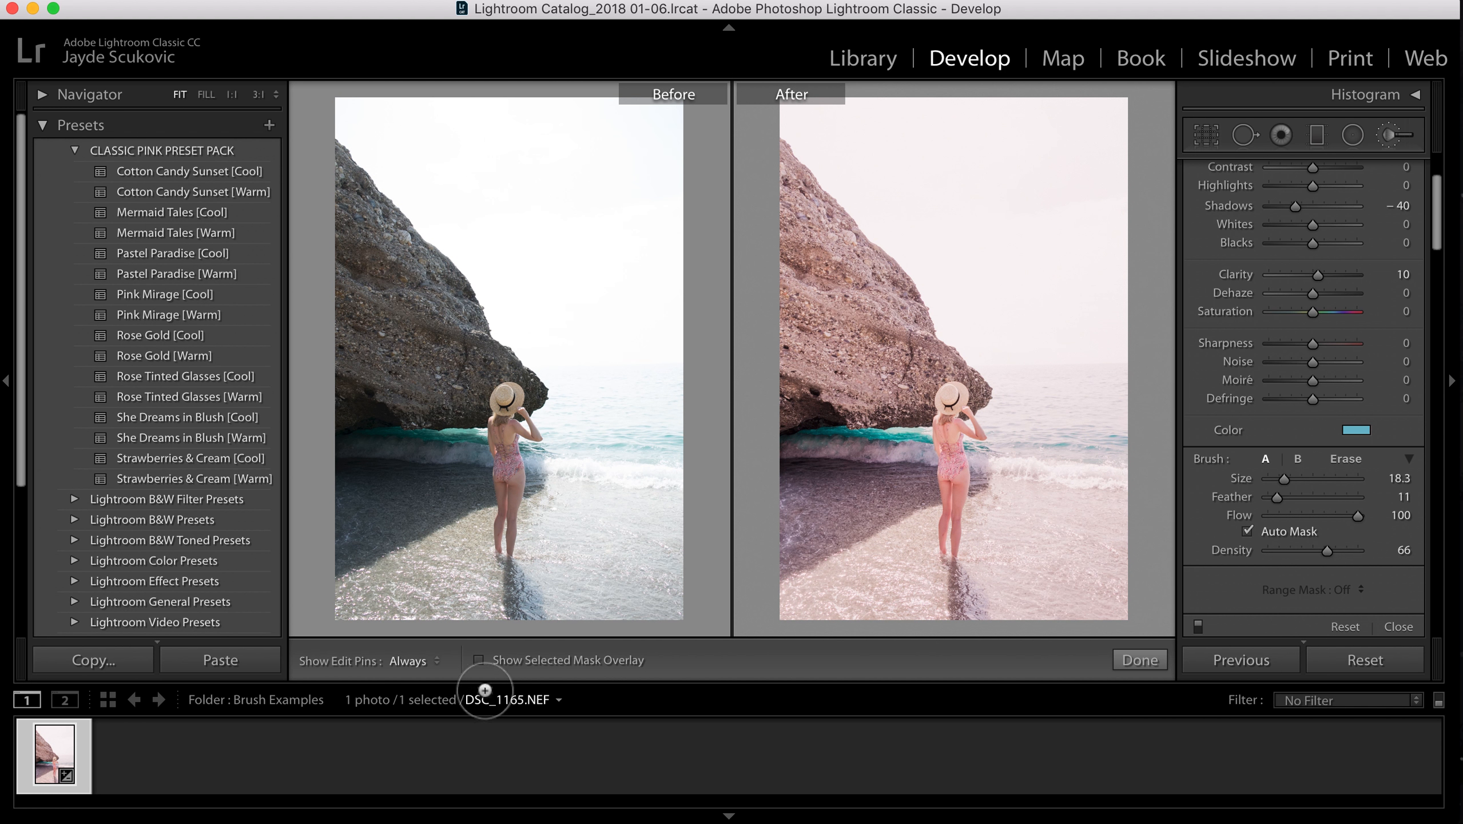
{"action": "left_click", "coordinate": [478, 662]}
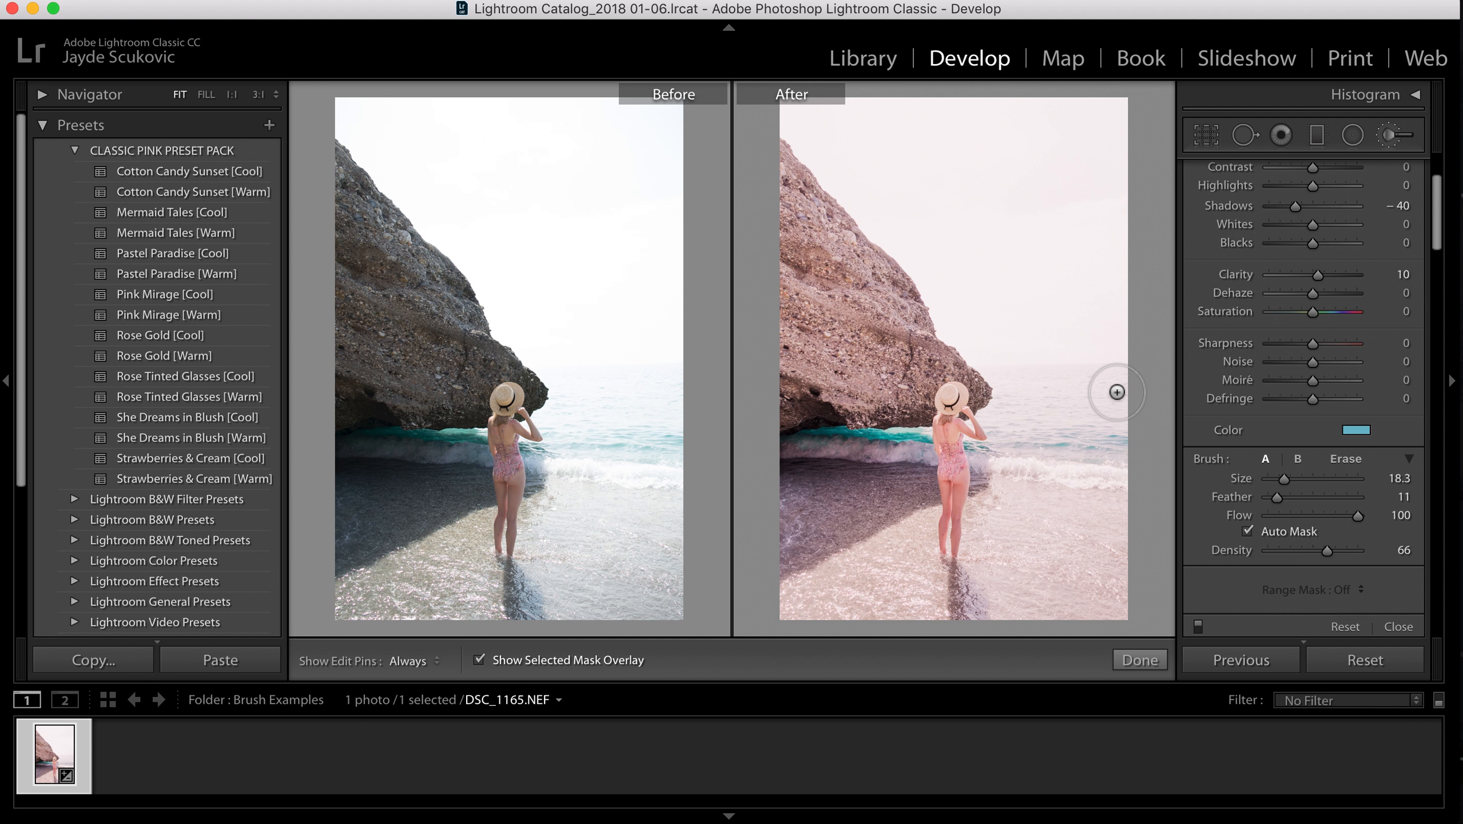
Step: Hide the edit pins and paint the brush mask over the open sea beside the rock, below the horizon
{"action": "key", "text": "h"}
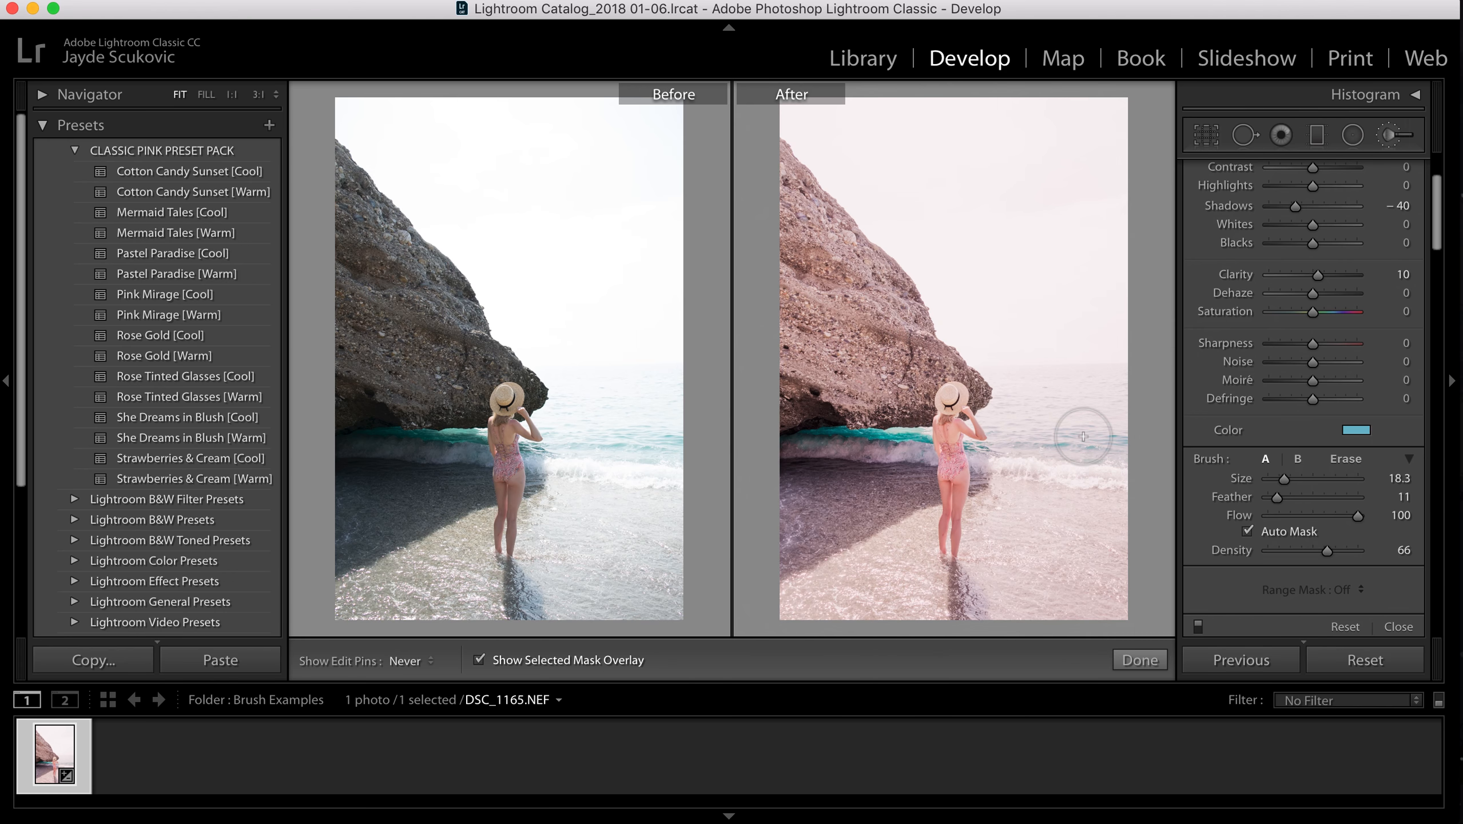
{"action": "left_click", "coordinate": [1112, 395]}
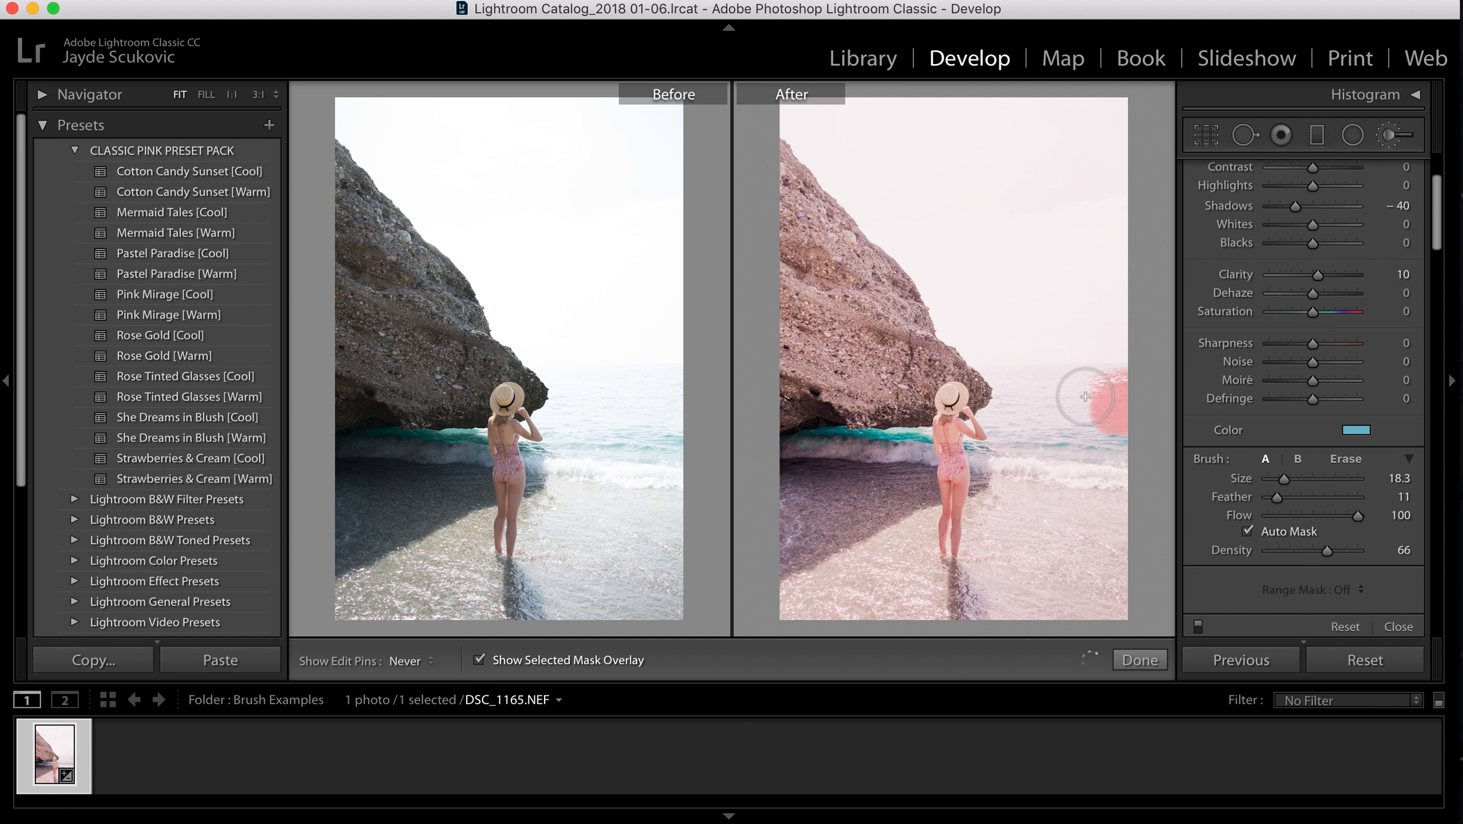
{"action": "mouse_move", "coordinate": [1088, 397]}
{"action": "left_mouse_down"}
{"action": "mouse_move", "coordinate": [1019, 397]}
{"action": "mouse_move", "coordinate": [1128, 445]}
{"action": "mouse_move", "coordinate": [1127, 396]}
{"action": "mouse_move", "coordinate": [1078, 394]}
{"action": "mouse_move", "coordinate": [1116, 401]}
{"action": "mouse_move", "coordinate": [1130, 436]}
{"action": "mouse_move", "coordinate": [1112, 414]}
{"action": "mouse_move", "coordinate": [1075, 415]}
{"action": "left_mouse_up"}
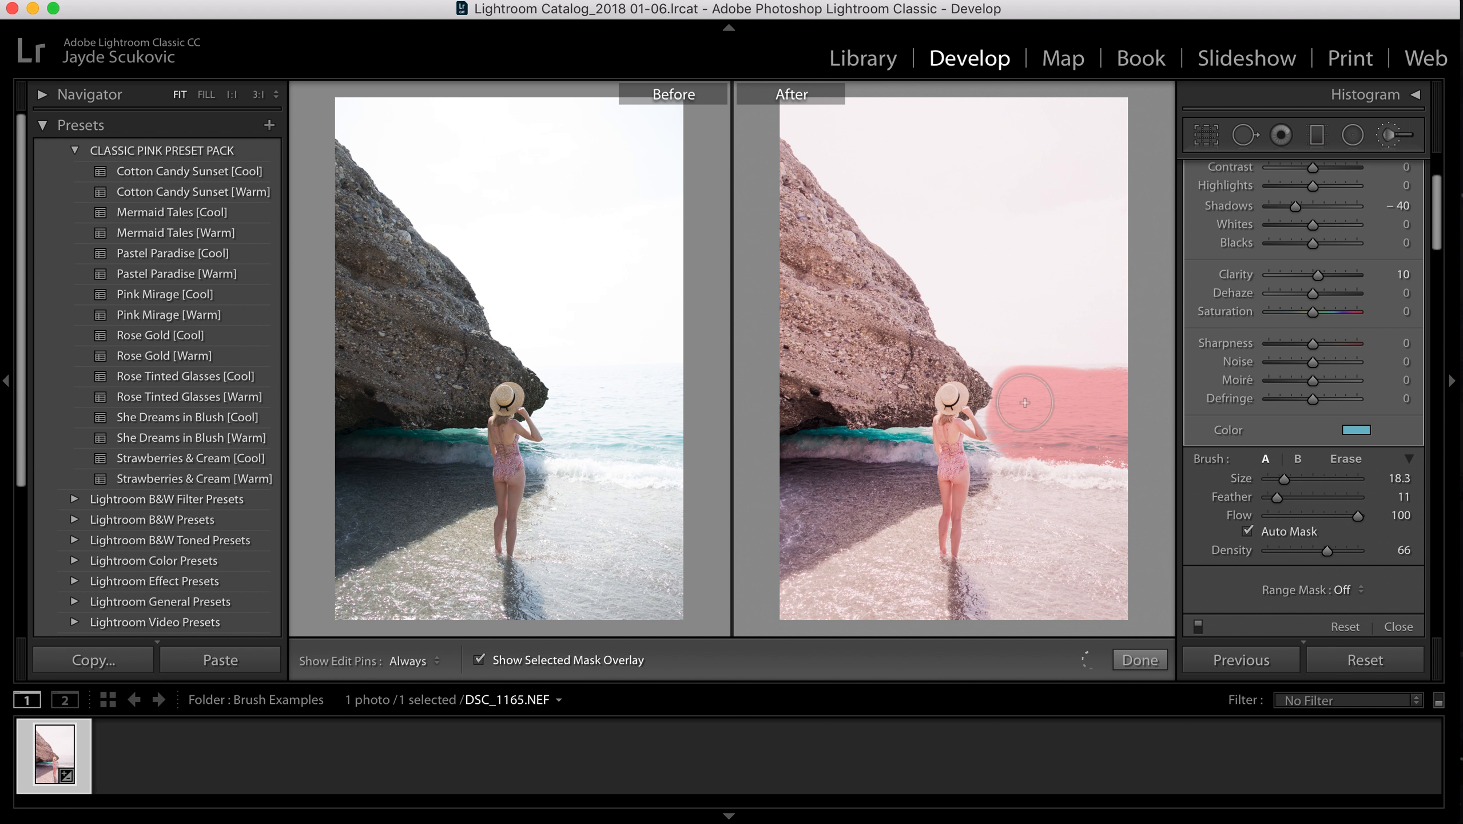
Step: Reduce the brush size to 10.0 and paint the sea along the rock's tip and beside the woman
{"action": "key", "text": "["}
{"action": "key", "text": "["}
{"action": "key", "text": "["}
{"action": "key", "text": "["}
{"action": "key", "text": "["}
{"action": "key", "text": "["}
{"action": "key", "text": "["}
{"action": "key", "text": "["}
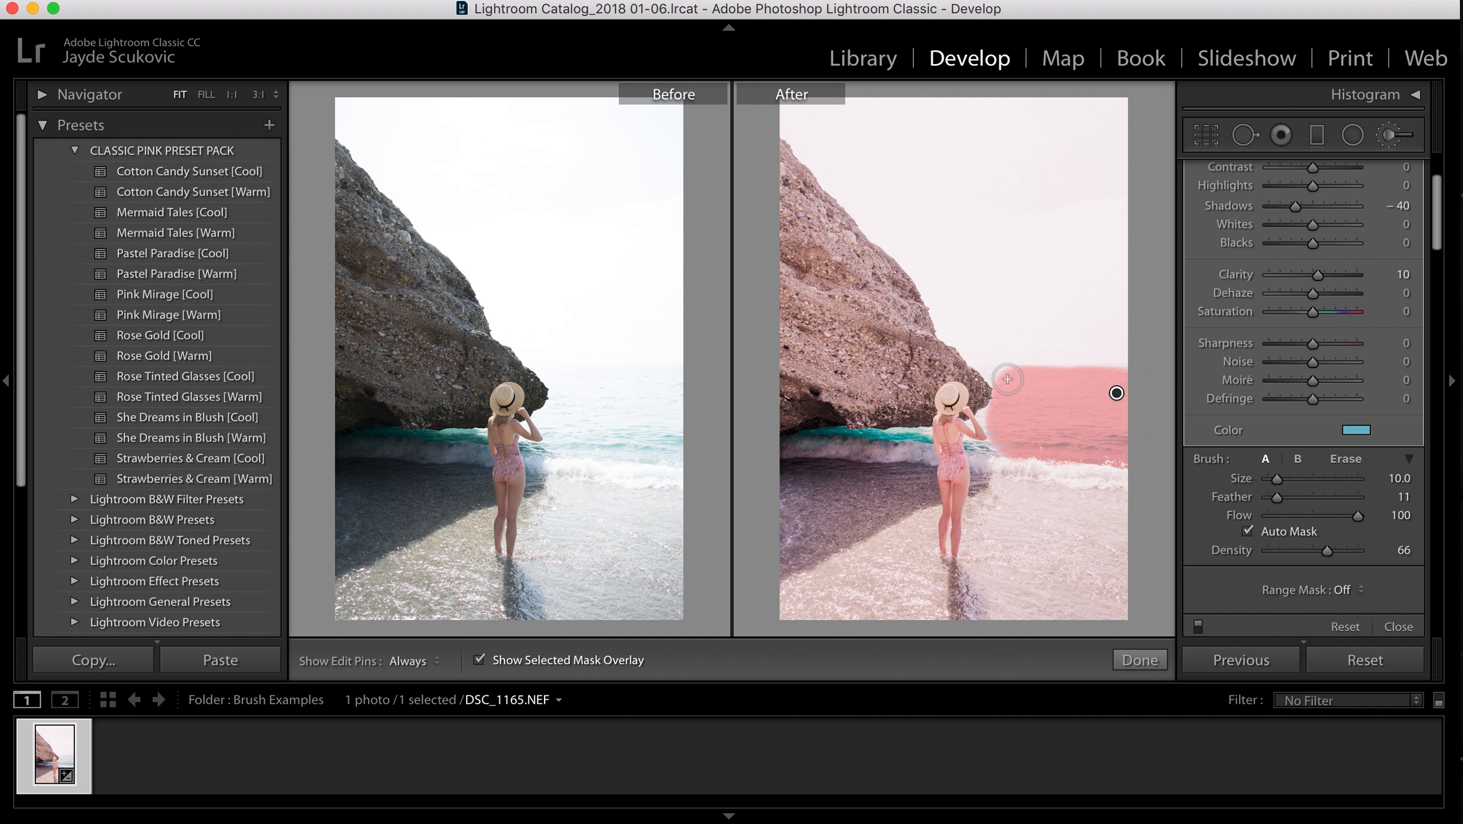
{"action": "key", "text": "h"}
{"action": "mouse_move", "coordinate": [1013, 381]}
{"action": "left_mouse_down"}
{"action": "mouse_move", "coordinate": [981, 376]}
{"action": "mouse_move", "coordinate": [1013, 395]}
{"action": "mouse_move", "coordinate": [1002, 412]}
{"action": "mouse_move", "coordinate": [977, 407]}
{"action": "mouse_move", "coordinate": [997, 441]}
{"action": "left_mouse_up"}
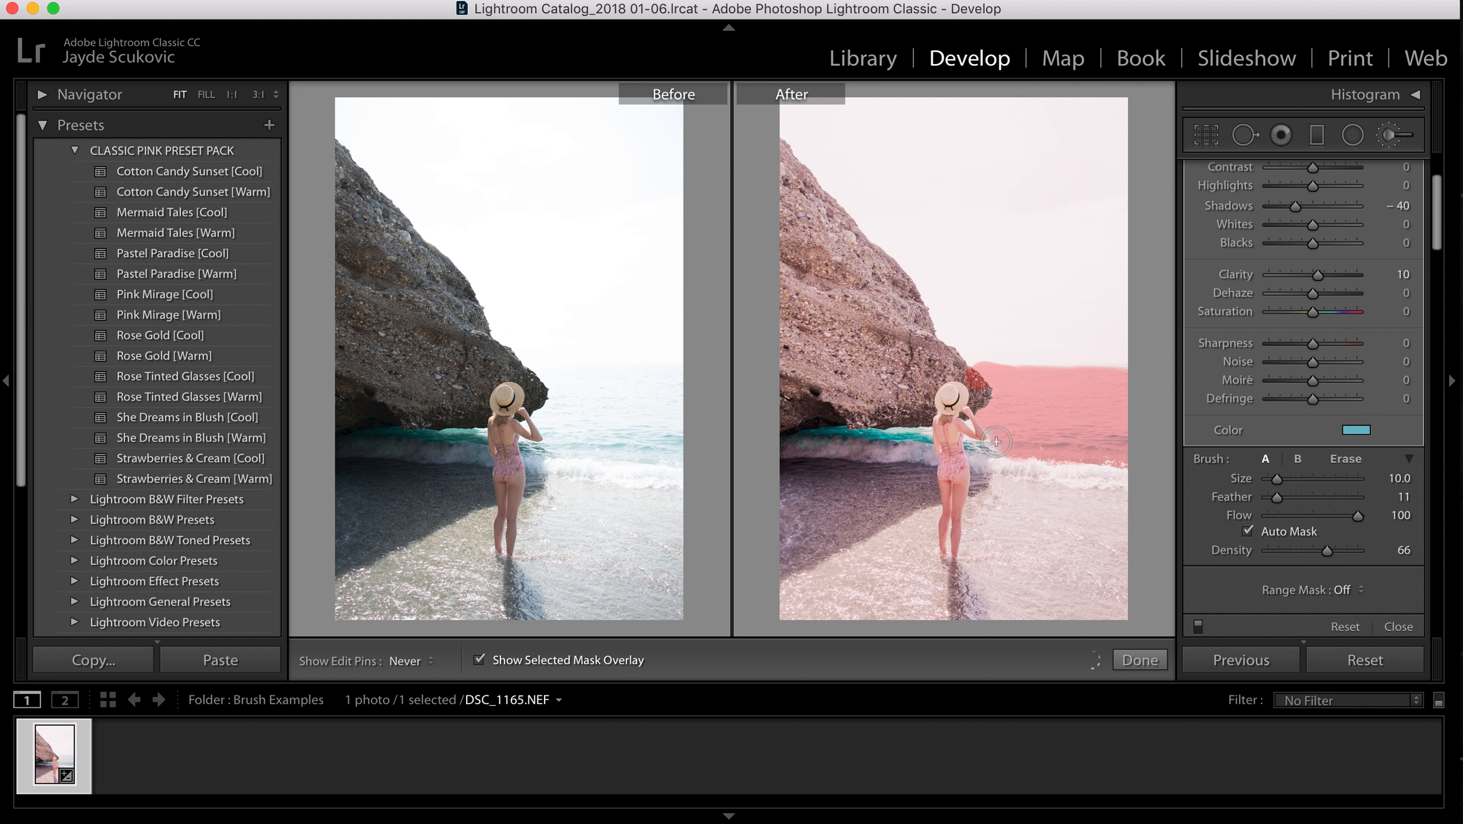
Step: Paint the mask over the turquoise water beneath the rock, on the far side of the woman
{"action": "key", "text": "h"}
{"action": "key", "text": "h"}
{"action": "left_click_drag", "start_coordinate": [806, 434], "coordinate": [794, 436]}
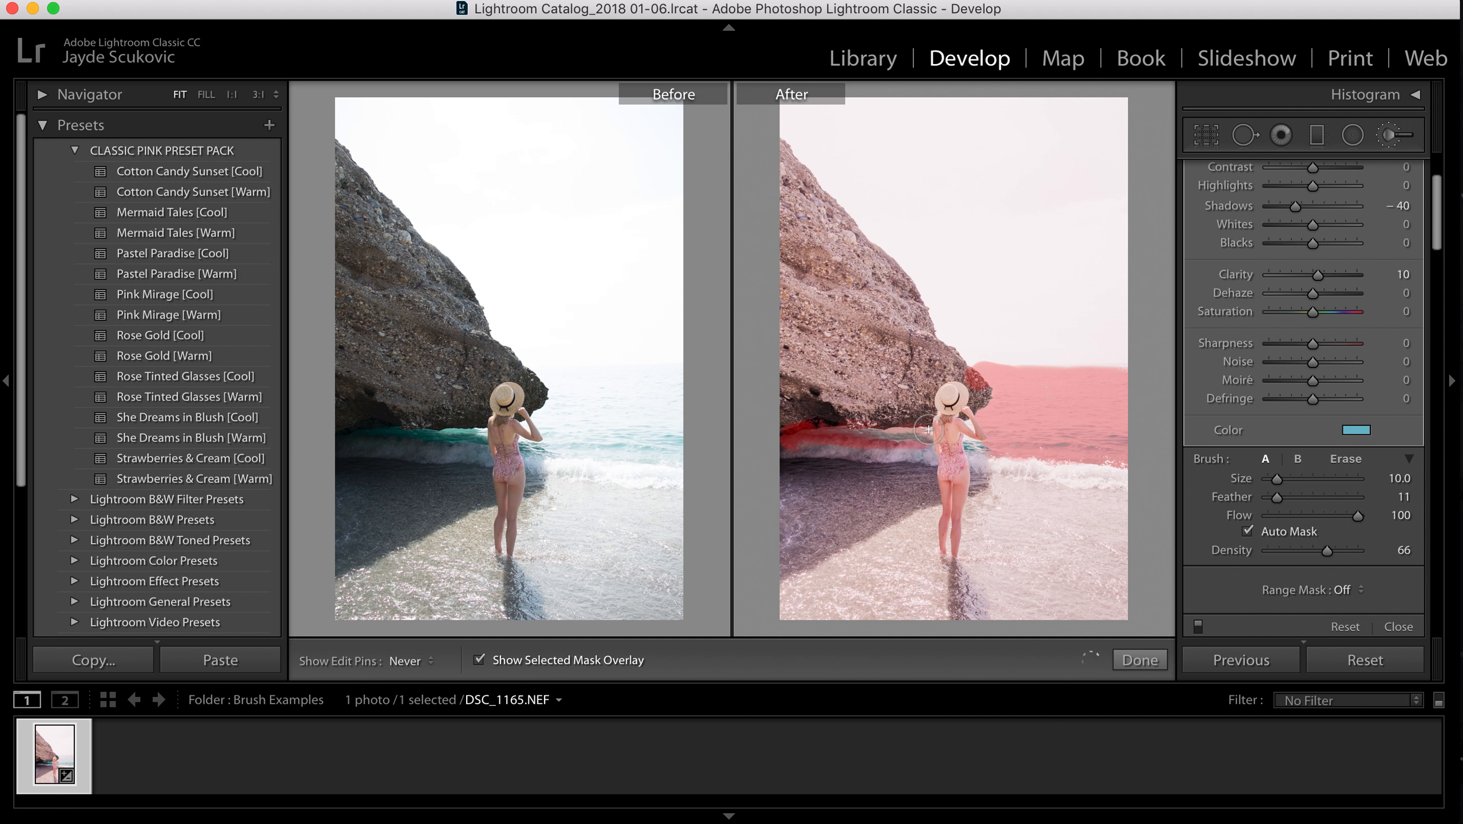
{"action": "key", "text": "h"}
{"action": "key", "text": "h"}
{"action": "key", "text": "h"}
Step: Reduce the brush size to about 4.0 and fill the remaining mask gaps in the sea along the horizon
{"action": "key", "text": "bracketleft"}
{"action": "key", "text": "bracketleft"}
{"action": "key", "text": "bracketleft"}
{"action": "left_click_drag", "start_coordinate": [1276, 477], "coordinate": [1270, 478]}
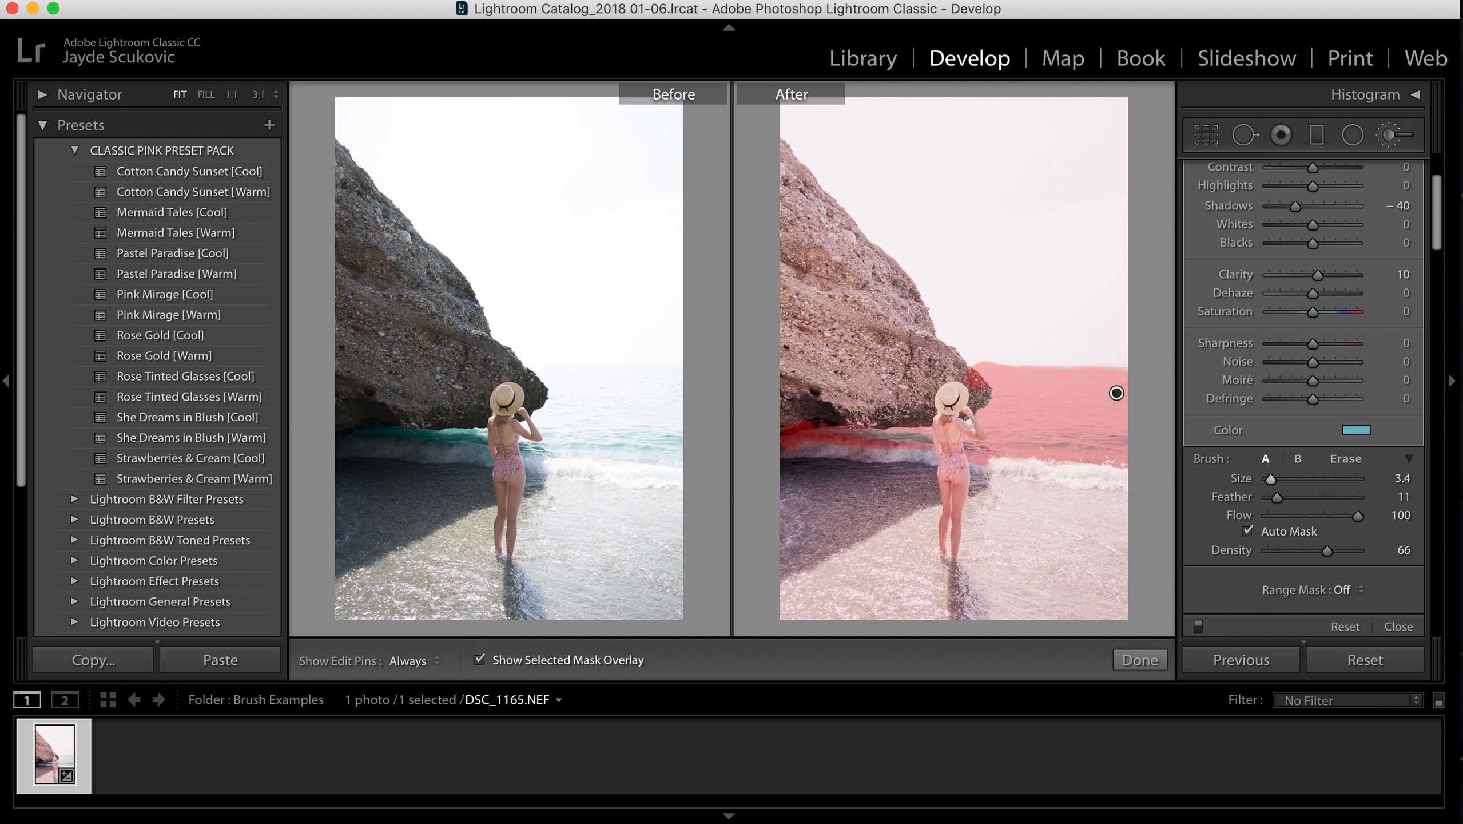
{"action": "key", "text": "h"}
{"action": "key", "text": "h"}
{"action": "key", "text": "h"}
{"action": "key", "text": "h"}
{"action": "key", "text": "bracketright"}
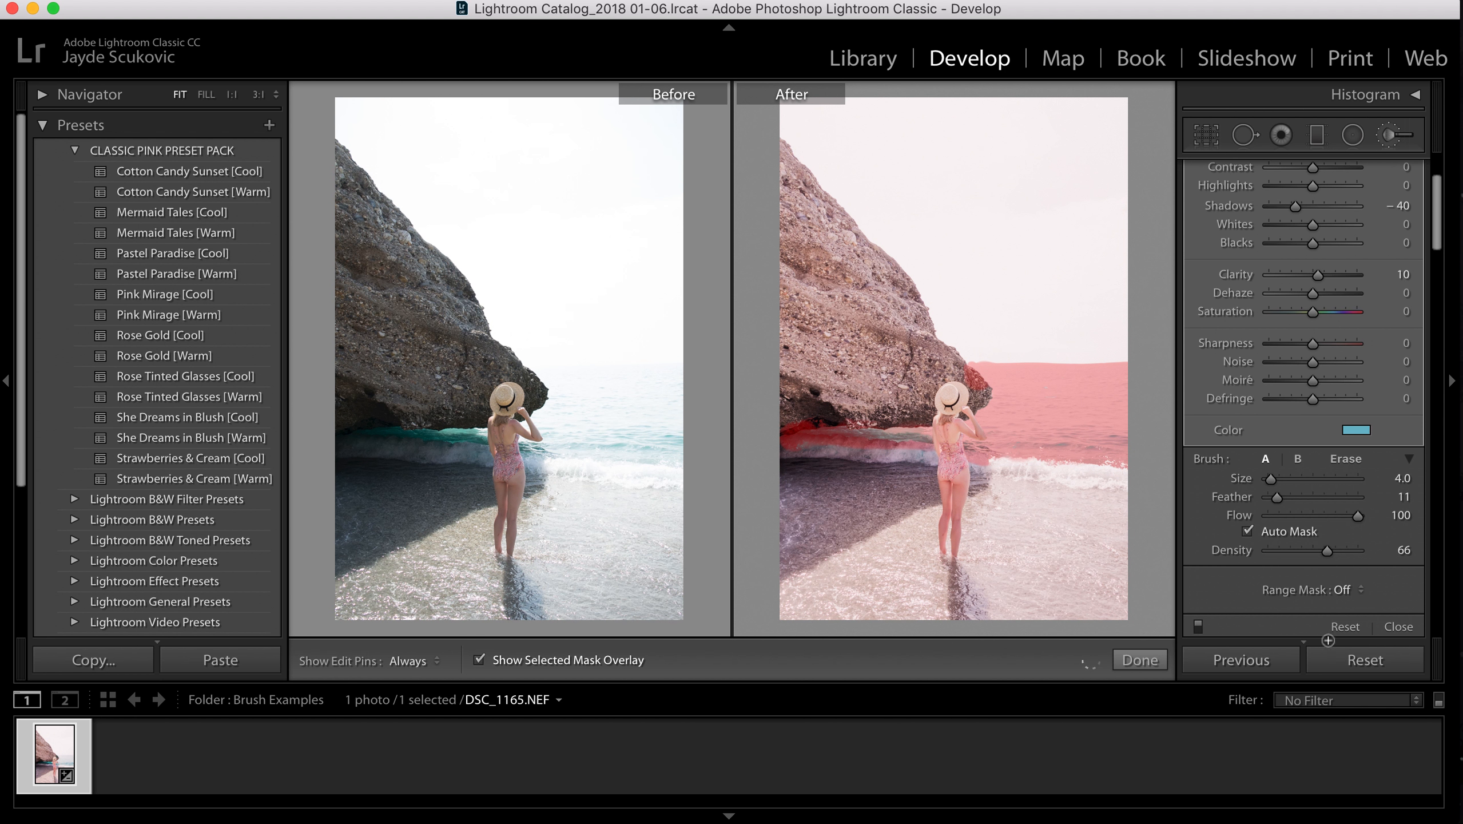
{"action": "key", "text": "h"}
{"action": "key", "text": "h"}
{"action": "key", "text": "h"}
Step: Switch the brush to Erase with Size 9.8 and Feather 10, and erase the mask spill from the rock's tip
{"action": "left_click", "coordinate": [1343, 458]}
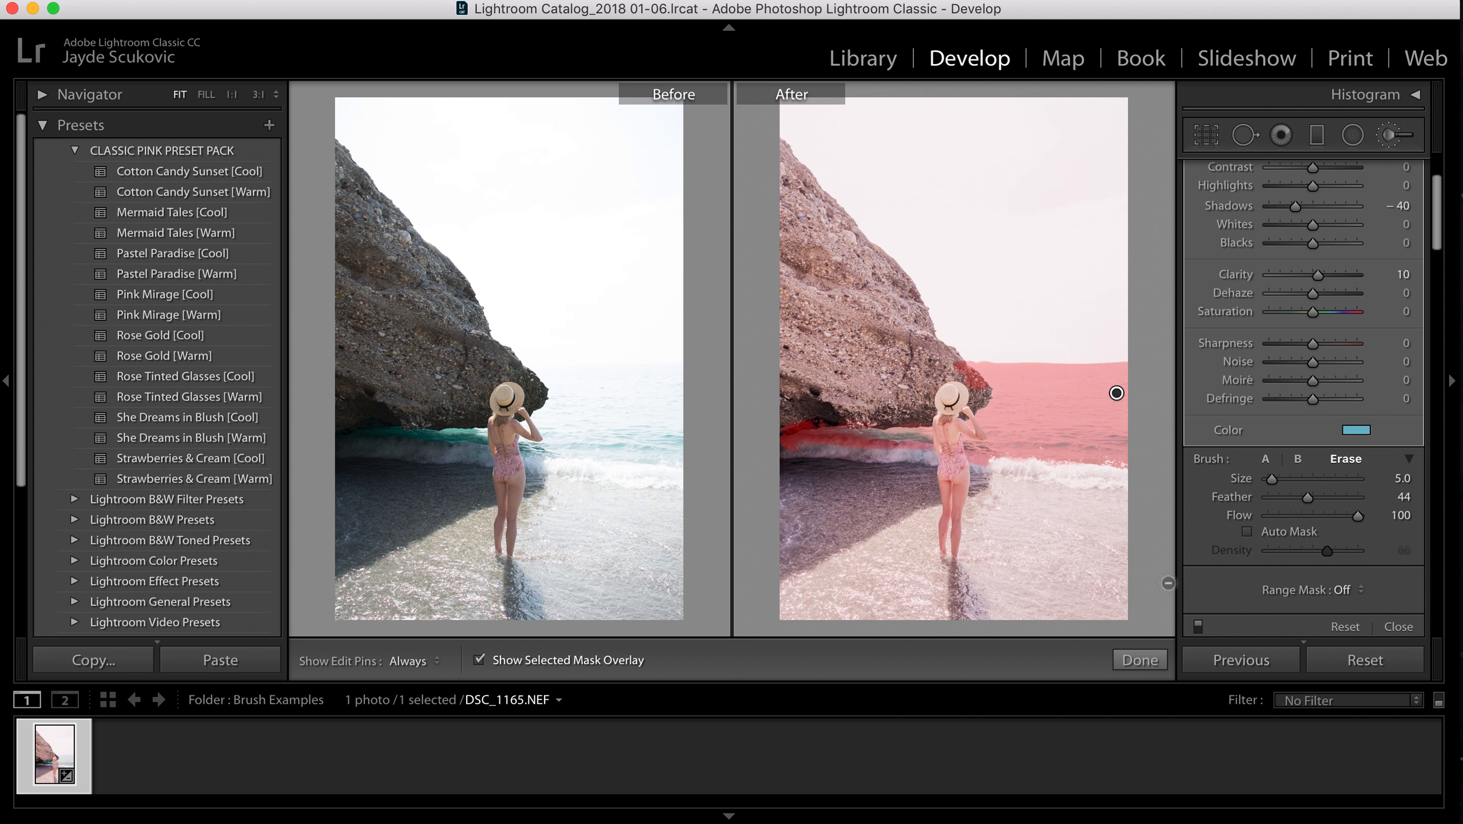
{"action": "left_click_drag", "start_coordinate": [1272, 478], "coordinate": [1276, 478]}
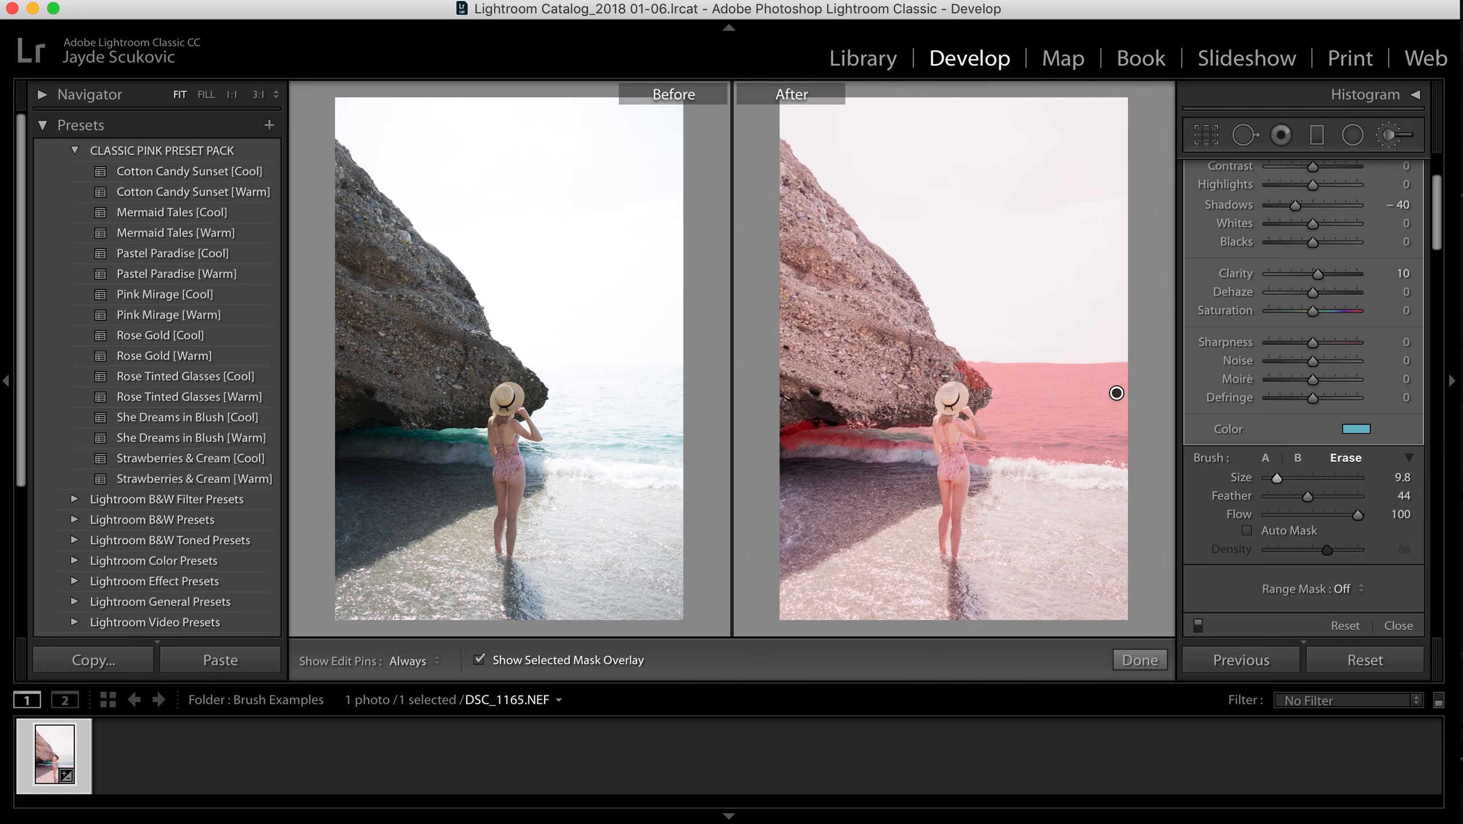
{"action": "left_click_drag", "start_coordinate": [1308, 495], "coordinate": [1277, 498]}
{"action": "key", "text": "h"}
{"action": "mouse_move", "coordinate": [966, 384]}
{"action": "left_mouse_down"}
{"action": "mouse_move", "coordinate": [958, 372]}
{"action": "mouse_move", "coordinate": [978, 392]}
{"action": "mouse_move", "coordinate": [951, 373]}
{"action": "mouse_move", "coordinate": [978, 396]}
{"action": "mouse_move", "coordinate": [942, 356]}
{"action": "left_mouse_up"}
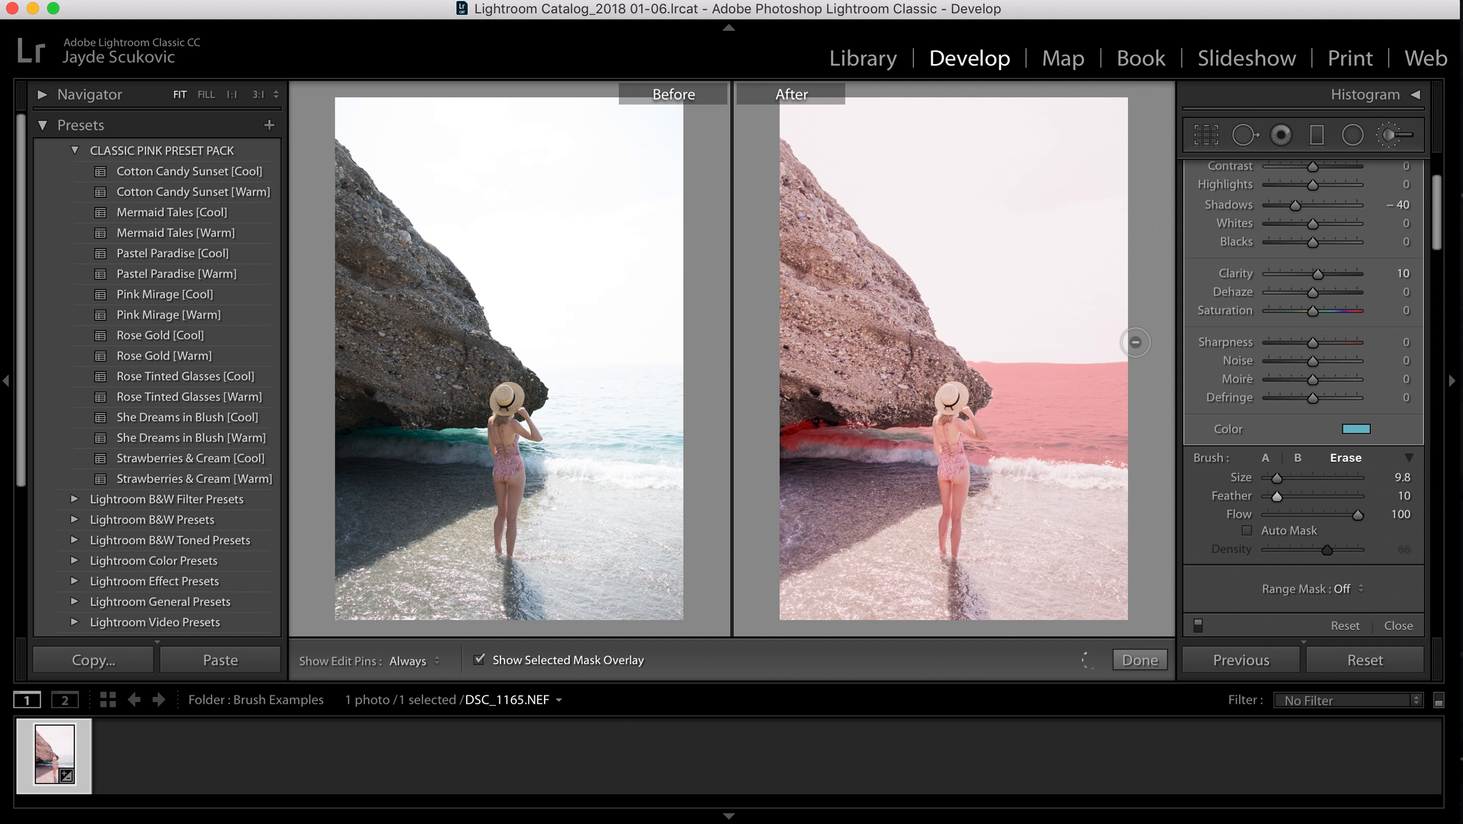
Step: Set the eraser size to 10.0 and erase the mask spill in the sky just above the horizon
{"action": "scroll", "coordinate": [1131, 350], "scroll_direction": "up", "scroll_amount": 1}
{"action": "left_click_drag", "start_coordinate": [1130, 350], "coordinate": [941, 346]}
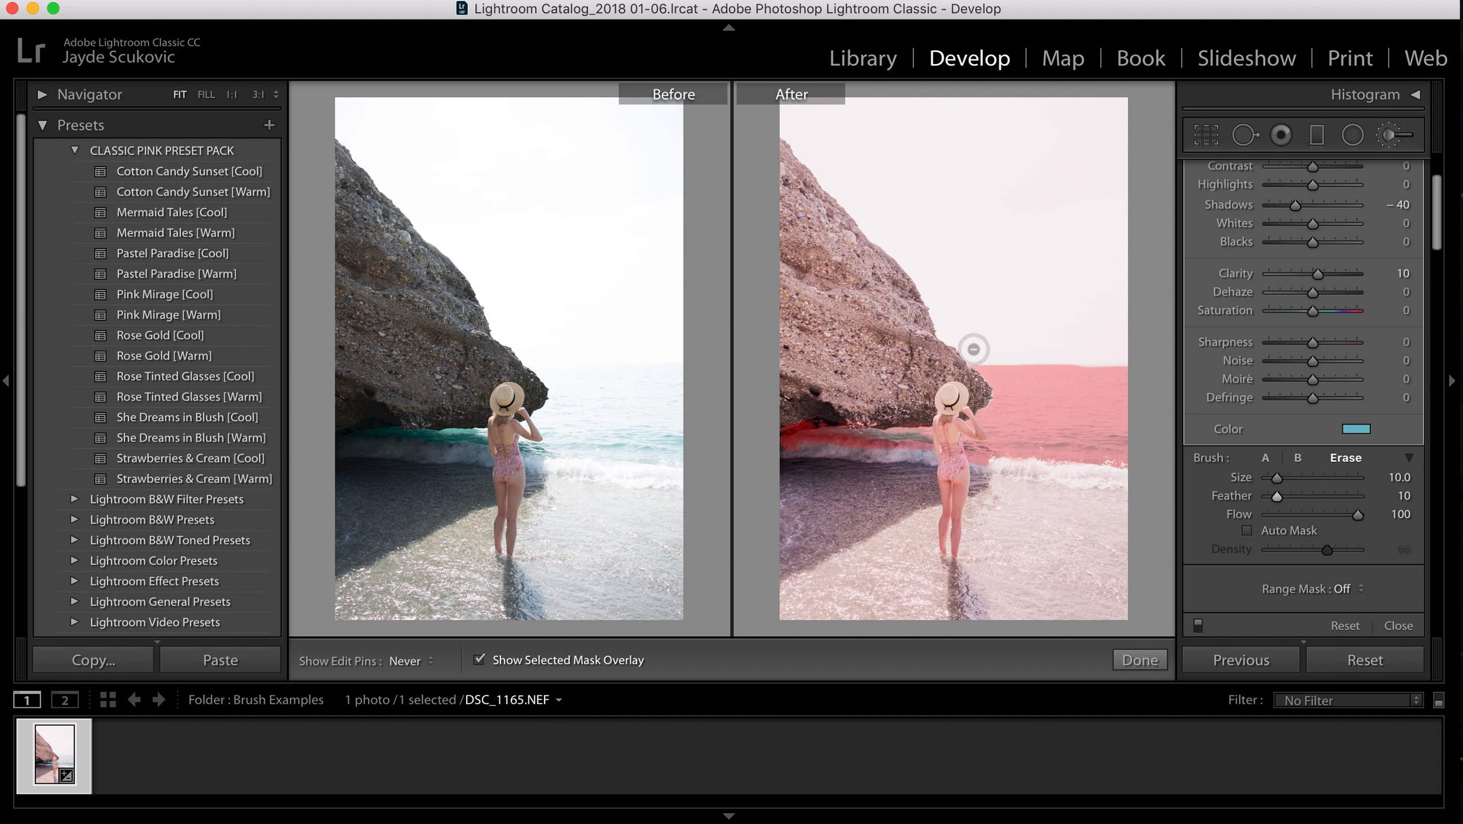
{"action": "key", "text": "h"}
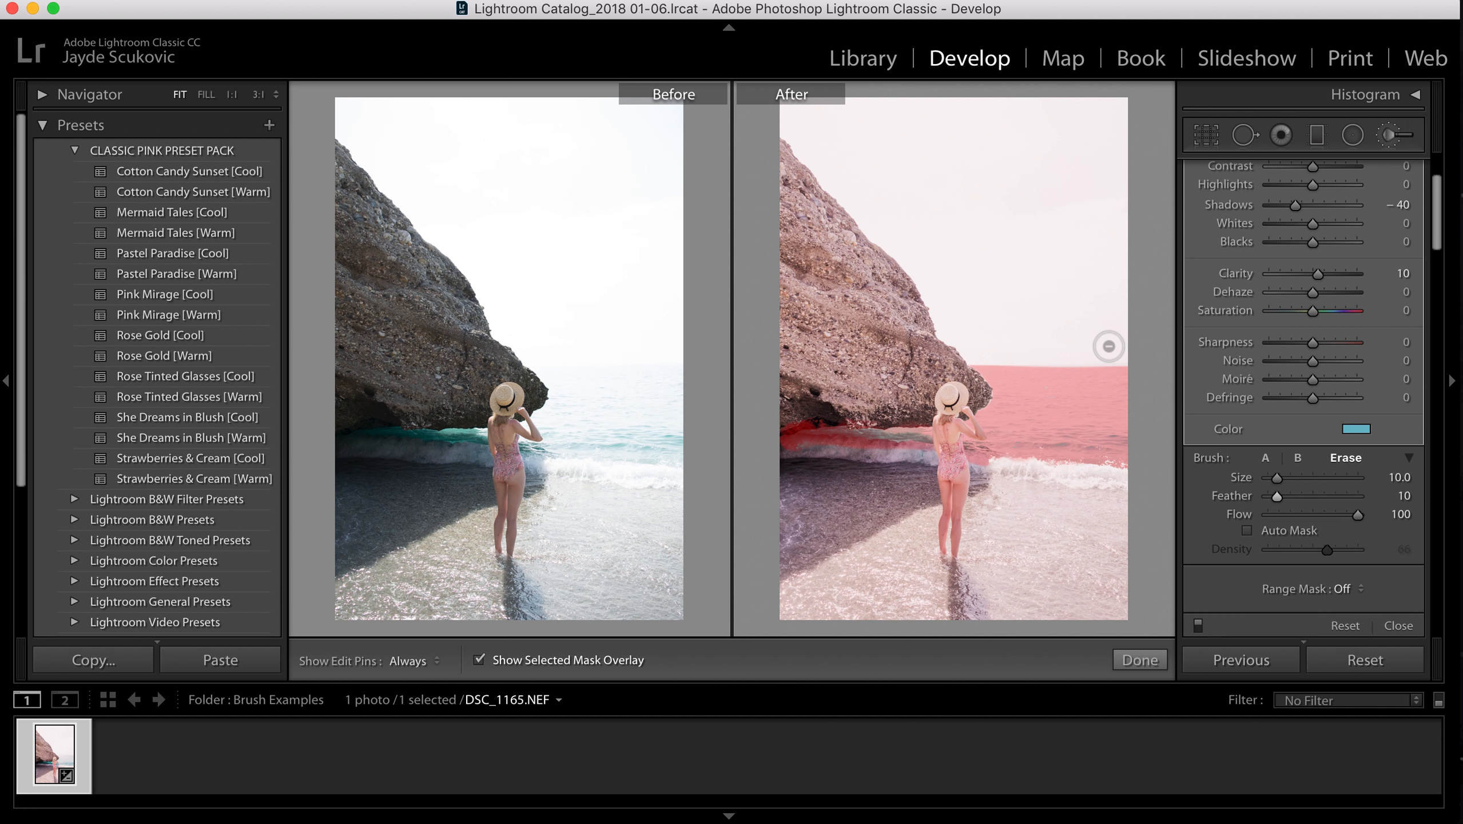
{"action": "key", "text": "h"}
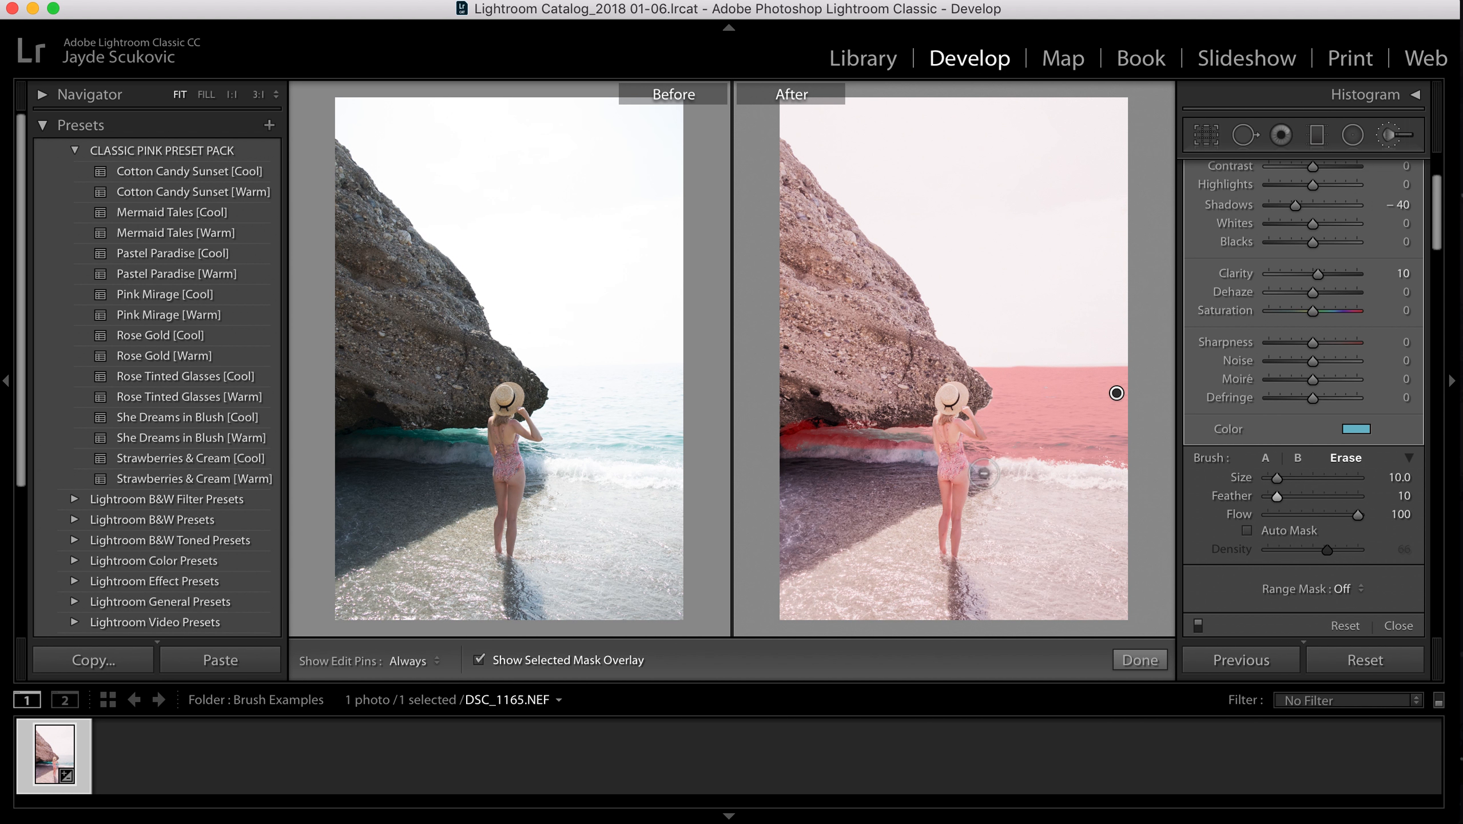
Step: Erase the excess mask around the woman and from the rock above the turquoise water
{"action": "key", "text": "h"}
{"action": "mouse_move", "coordinate": [907, 457]}
{"action": "left_mouse_down"}
{"action": "mouse_move", "coordinate": [777, 449]}
{"action": "mouse_move", "coordinate": [925, 458]}
{"action": "left_mouse_up"}
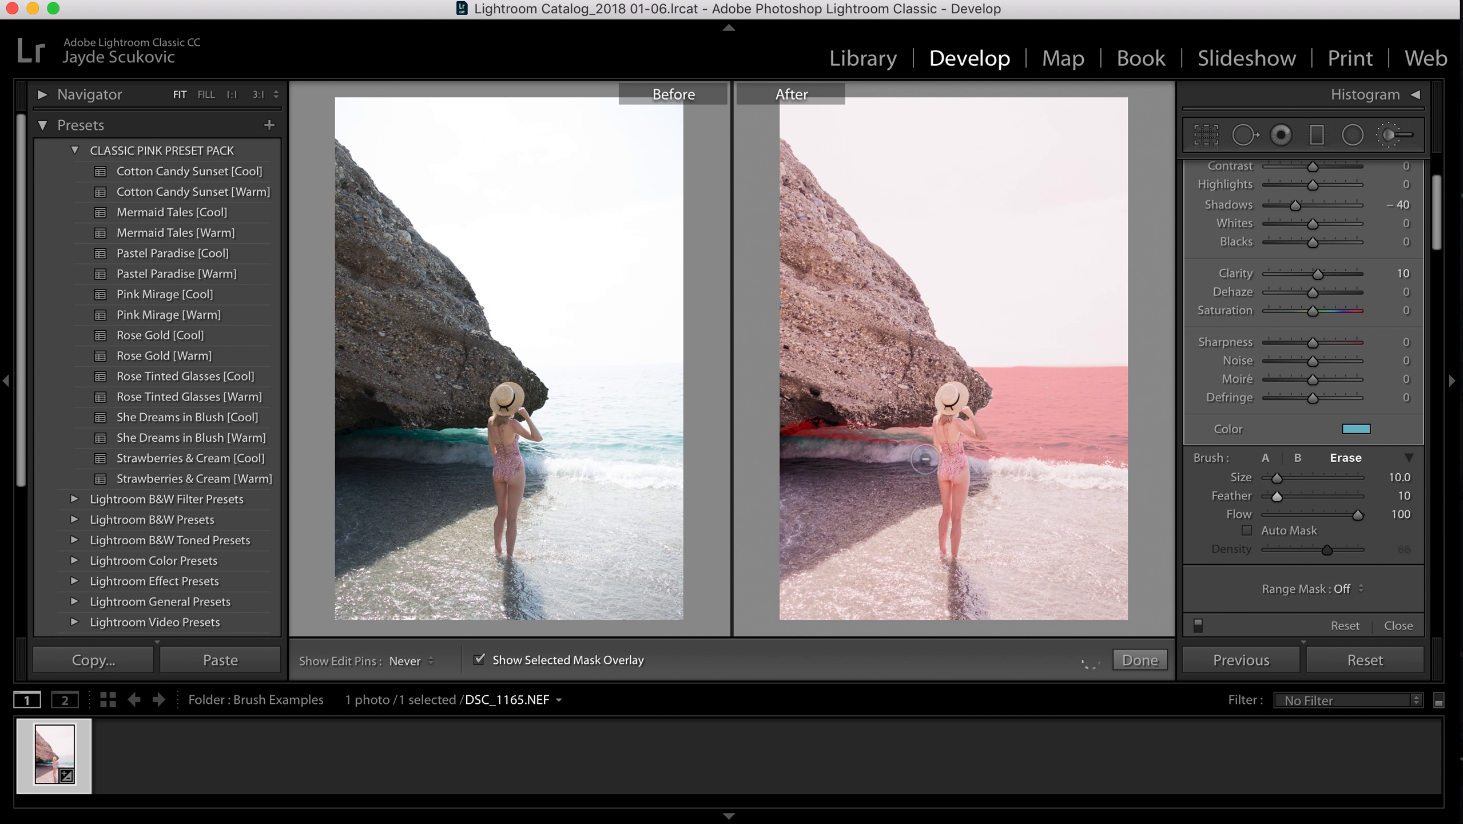
{"action": "key", "text": "h"}
{"action": "key", "text": "h"}
{"action": "key", "text": "h"}
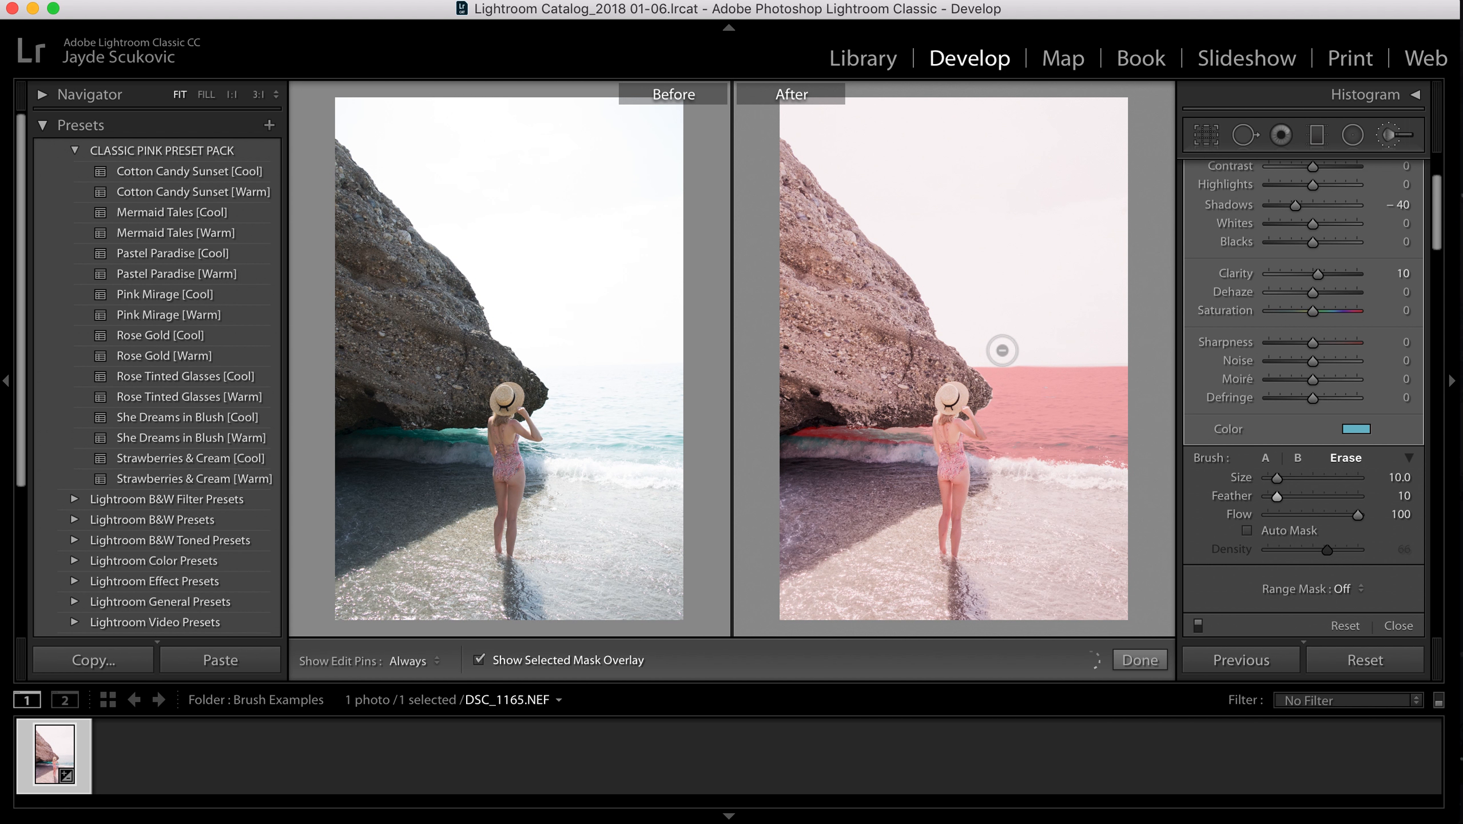
Step: Clean up the mask edge along the horizon with the eraser and turn off the mask overlay
{"action": "key", "text": "h"}
{"action": "left_click_drag", "start_coordinate": [1009, 352], "coordinate": [1089, 352]}
{"action": "key", "text": "h"}
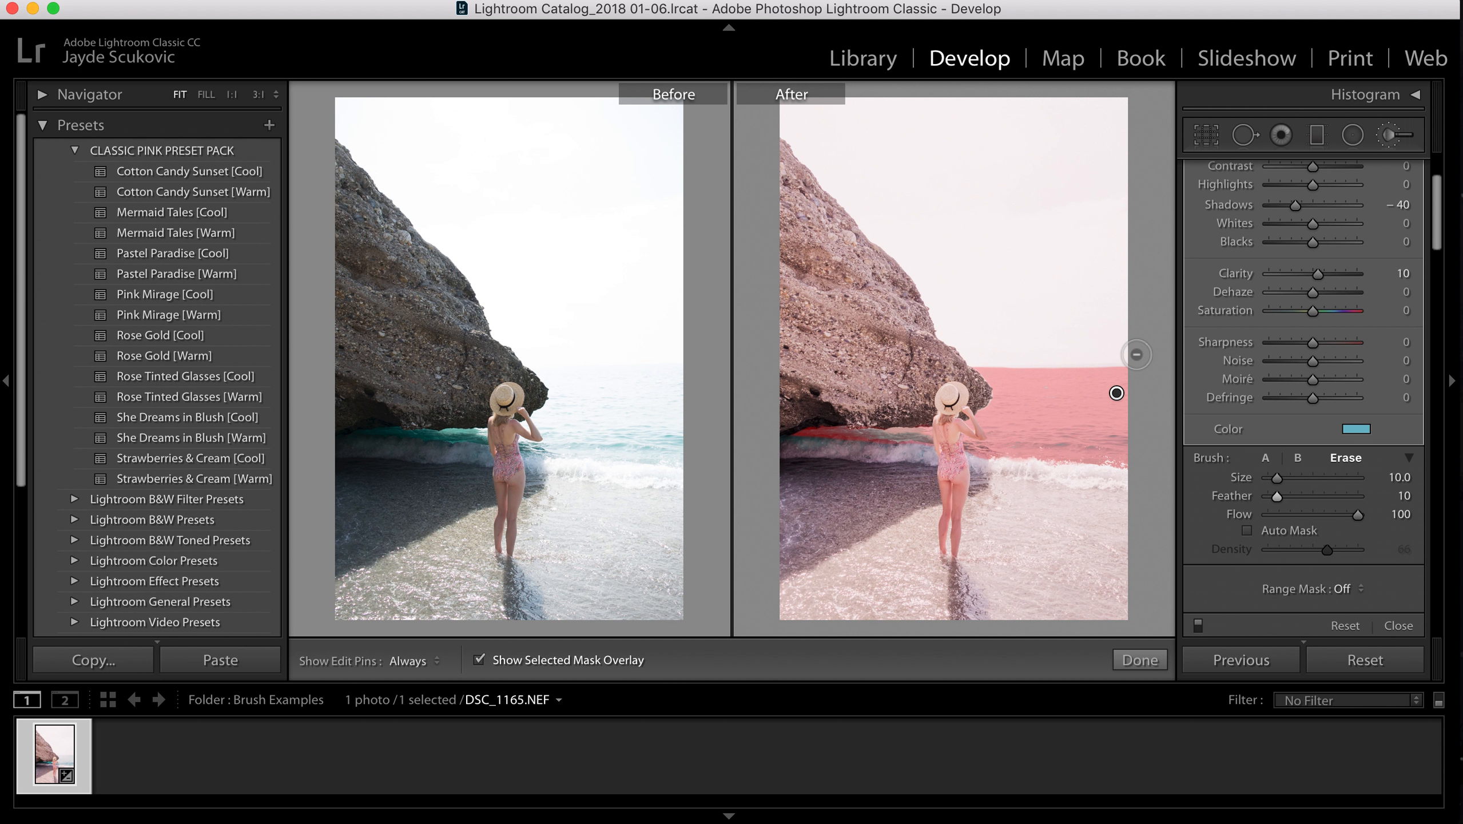
{"action": "key", "text": "h"}
{"action": "key", "text": "h"}
{"action": "key", "text": "h"}
{"action": "left_click", "coordinate": [479, 660]}
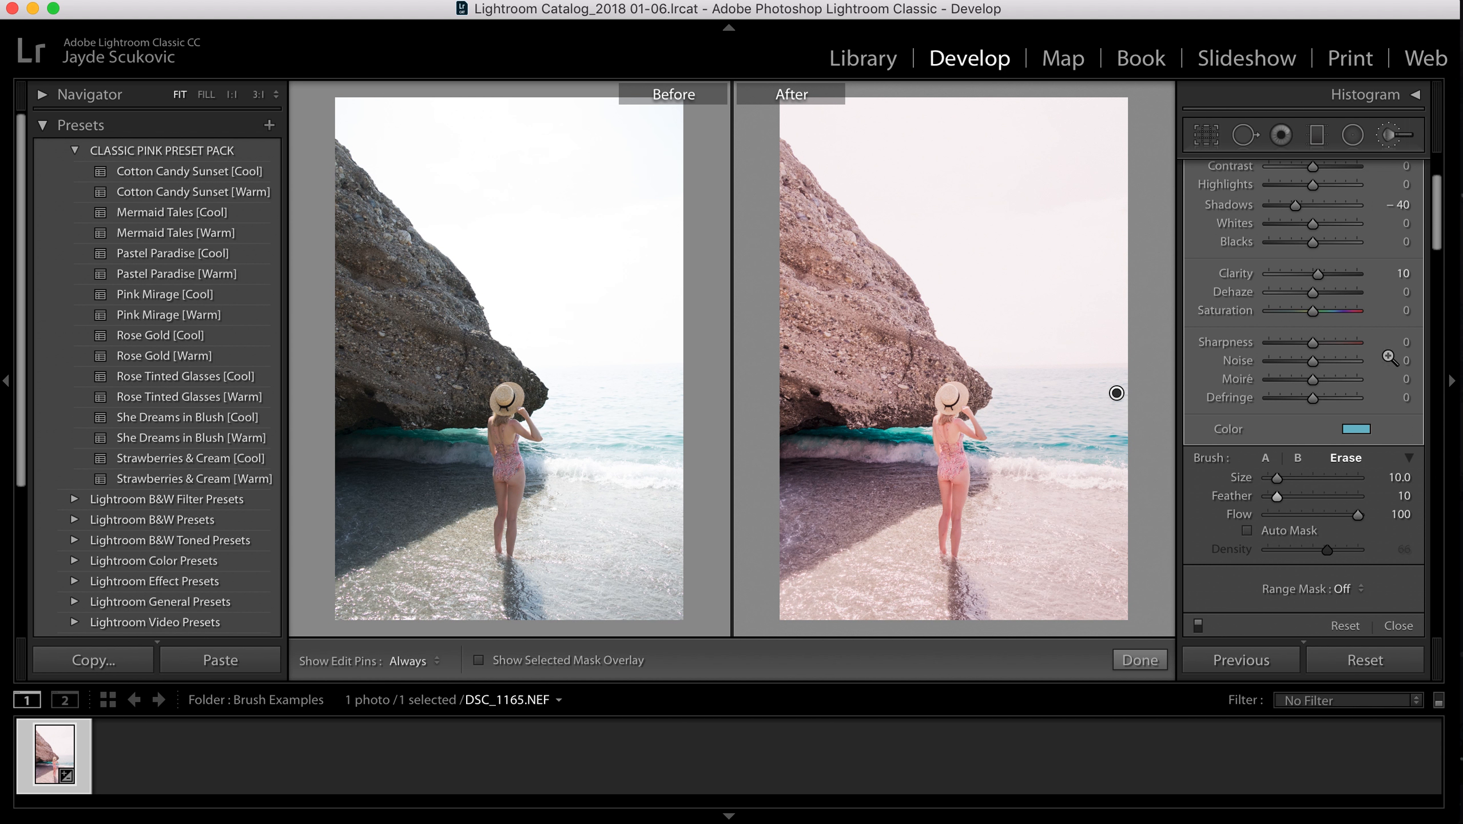
Step: Set the Exposure of the turquoise water brush adjustment to −0.40
{"action": "scroll", "coordinate": [1389, 358], "scroll_direction": "up", "scroll_amount": 5}
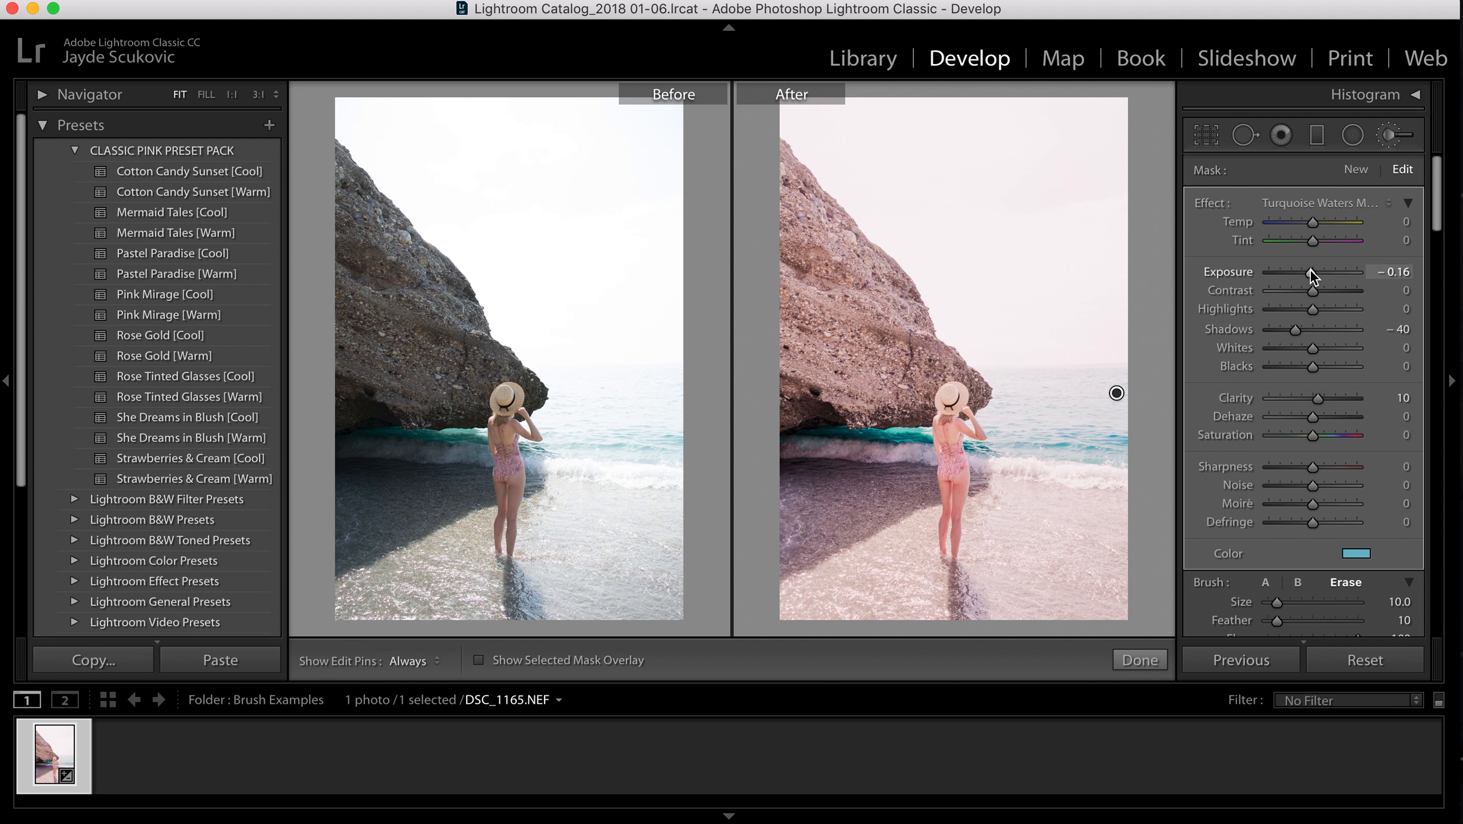
{"action": "left_click_drag", "start_coordinate": [1309, 270], "coordinate": [1308, 270]}
{"action": "left_click_drag", "start_coordinate": [1306, 273], "coordinate": [1307, 268]}
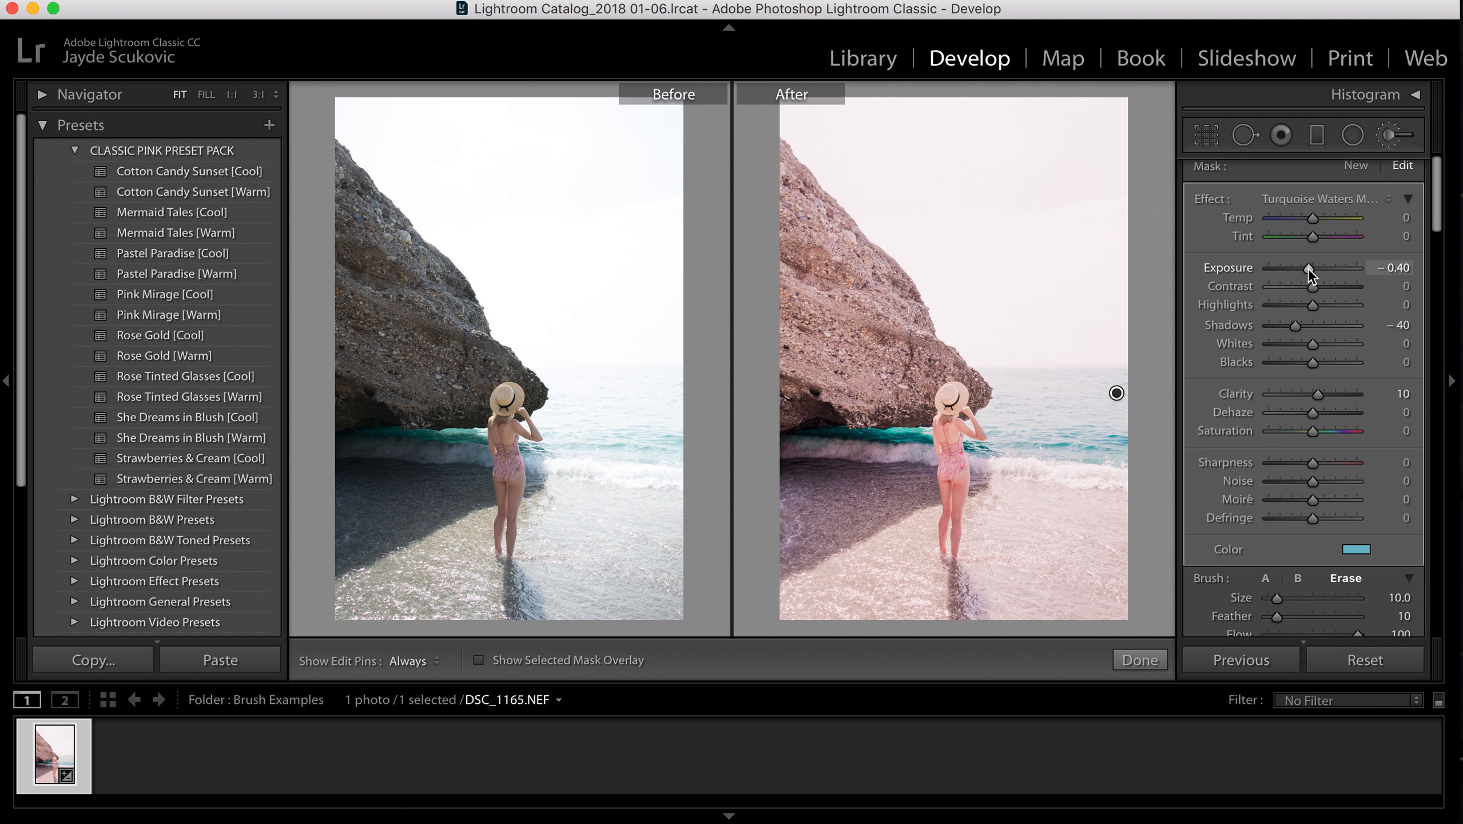
Step: Switch back to brush A, touch up the sea mask along the horizon, and finish the brush adjustment
{"action": "scroll", "coordinate": [1307, 267], "scroll_direction": "down", "scroll_amount": 1}
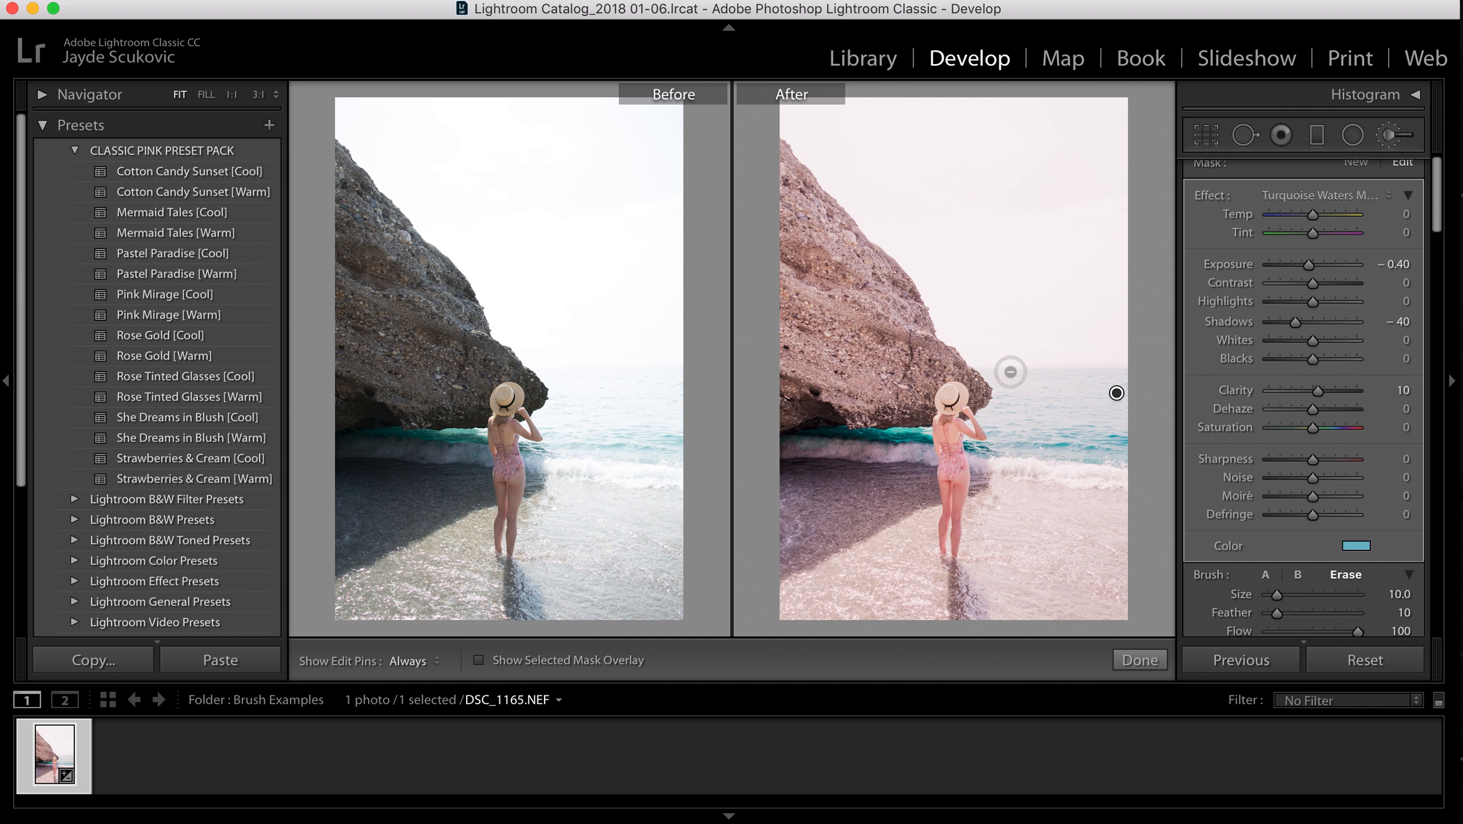
{"action": "left_click", "coordinate": [1266, 575]}
{"action": "key", "text": "h"}
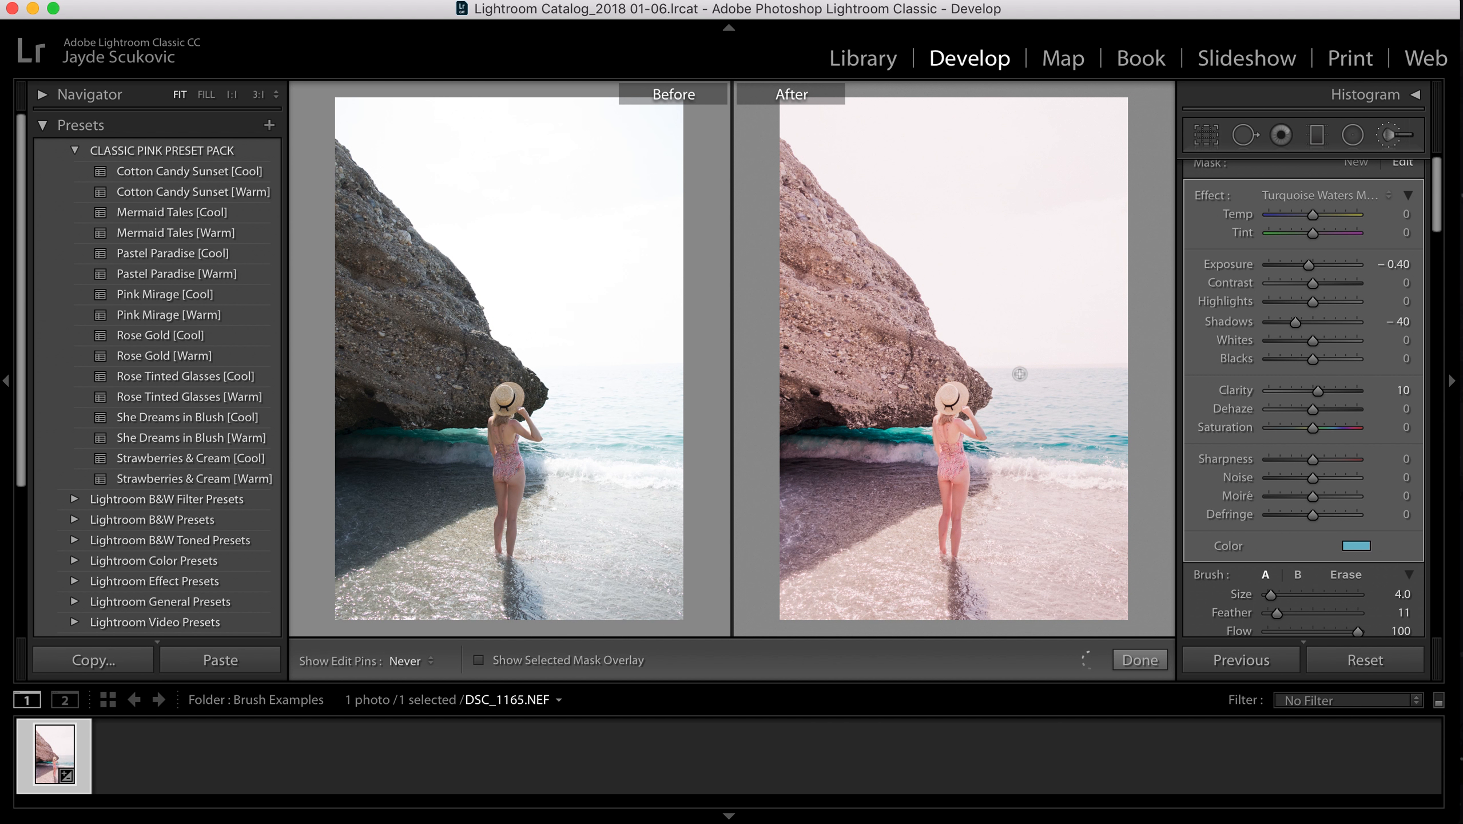
{"action": "key", "text": "h"}
{"action": "left_click_drag", "start_coordinate": [1146, 425], "coordinate": [1148, 424]}
{"action": "mouse_move", "coordinate": [1021, 374]}
{"action": "left_mouse_down"}
{"action": "mouse_move", "coordinate": [986, 373]}
{"action": "mouse_move", "coordinate": [1087, 413]}
{"action": "mouse_move", "coordinate": [1068, 398]}
{"action": "mouse_move", "coordinate": [1072, 376]}
{"action": "mouse_move", "coordinate": [985, 373]}
{"action": "mouse_move", "coordinate": [1126, 425]}
{"action": "mouse_move", "coordinate": [1150, 468]}
{"action": "left_mouse_up"}
{"action": "left_click", "coordinate": [1139, 661]}
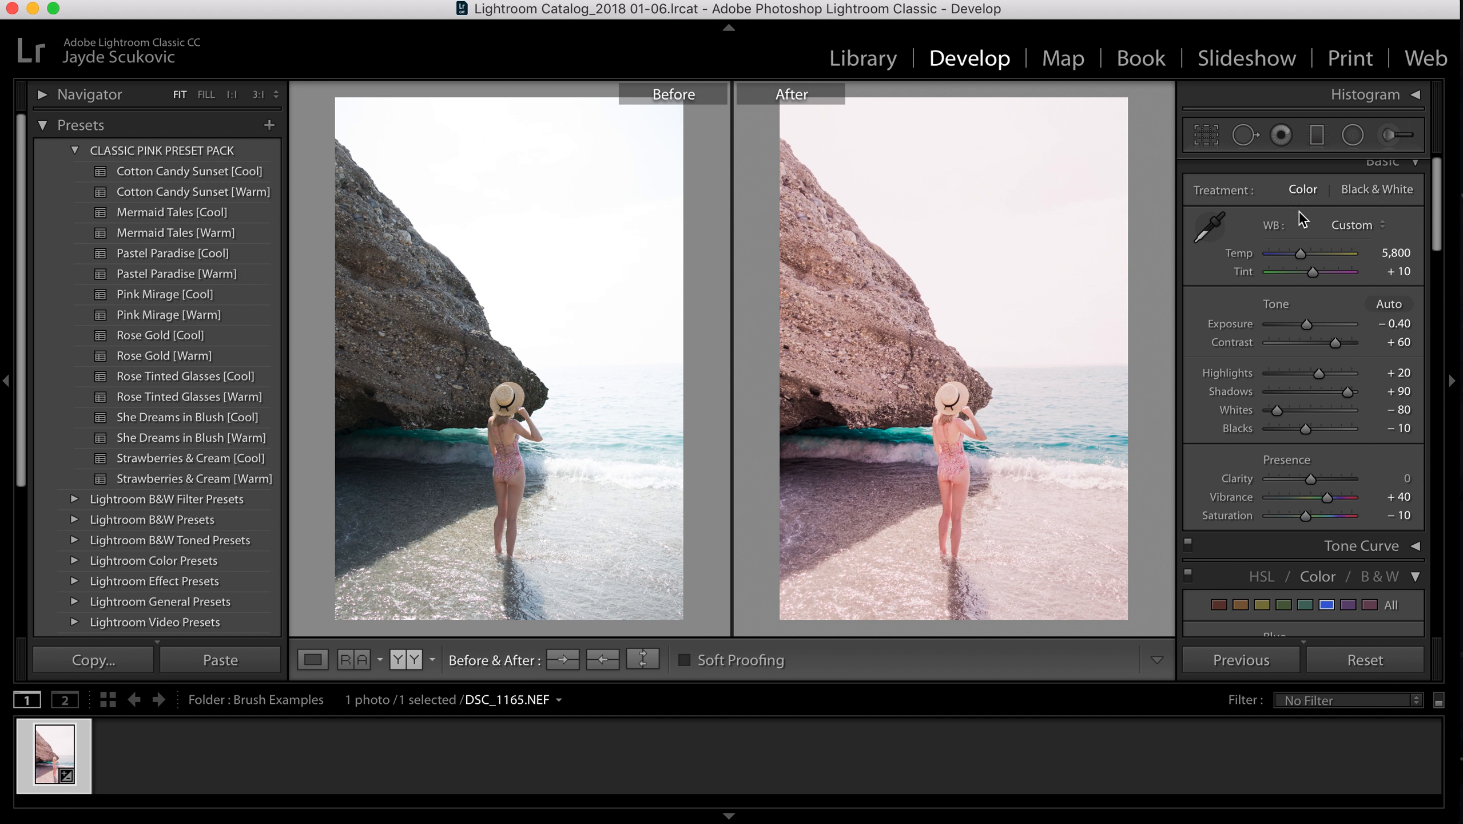